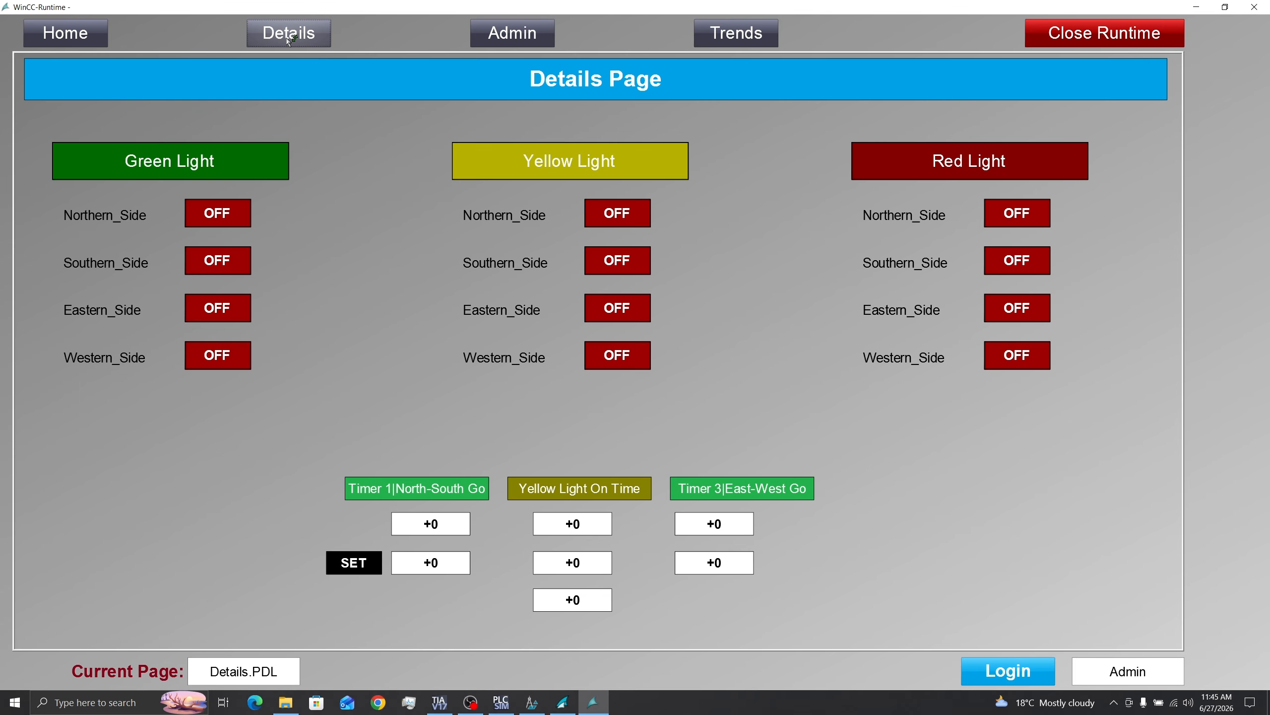
Step: Browse the runtime's Admin and Trends pages, then return to the Home page
click(515, 39)
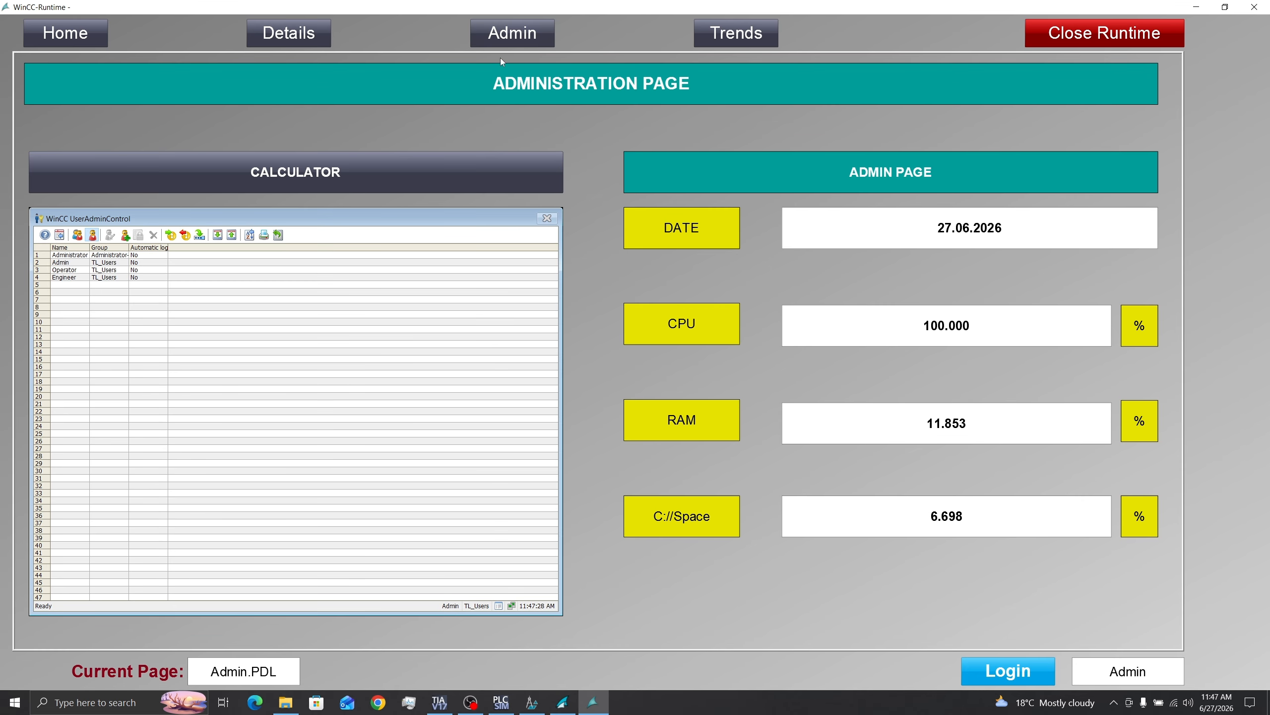
click(700, 35)
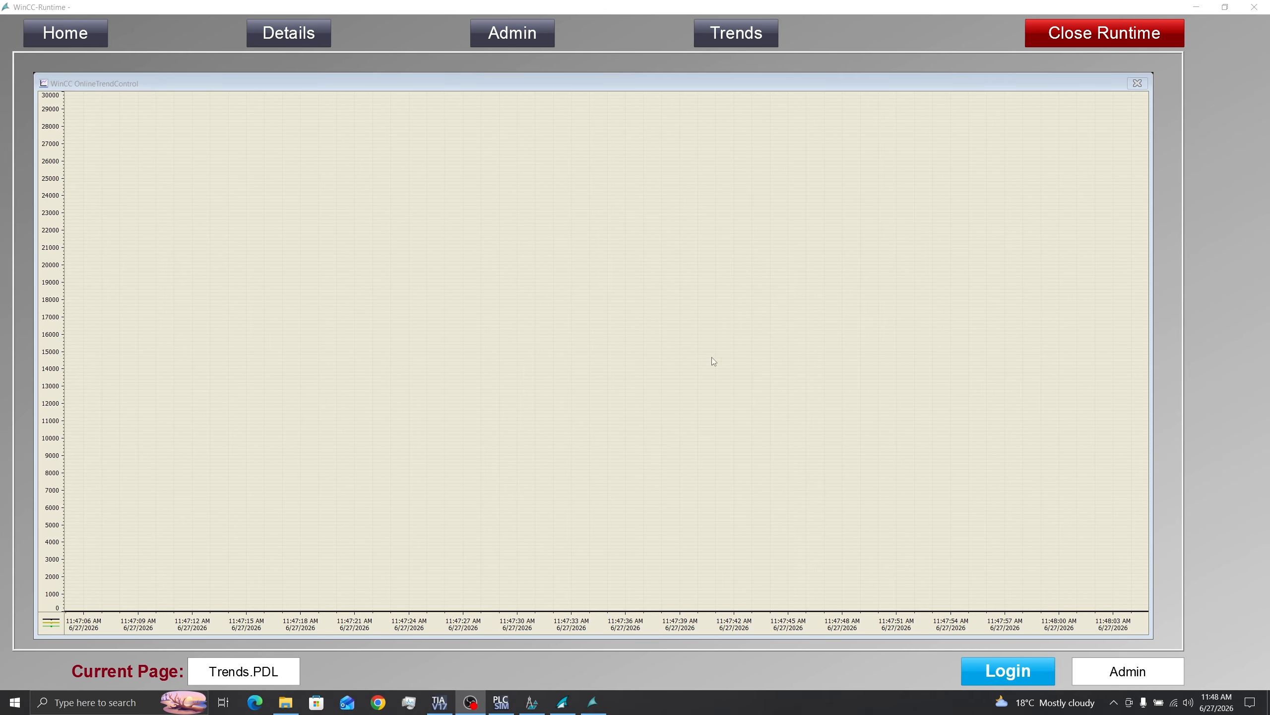
click(538, 36)
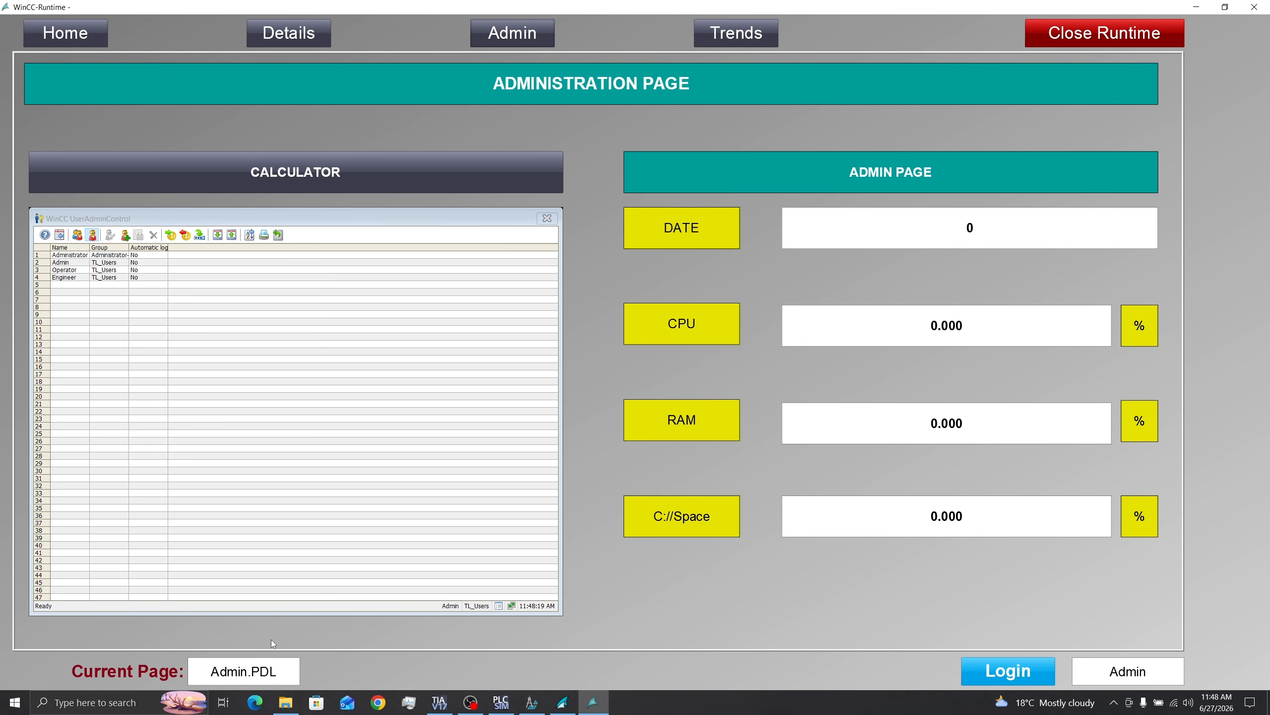
click(47, 35)
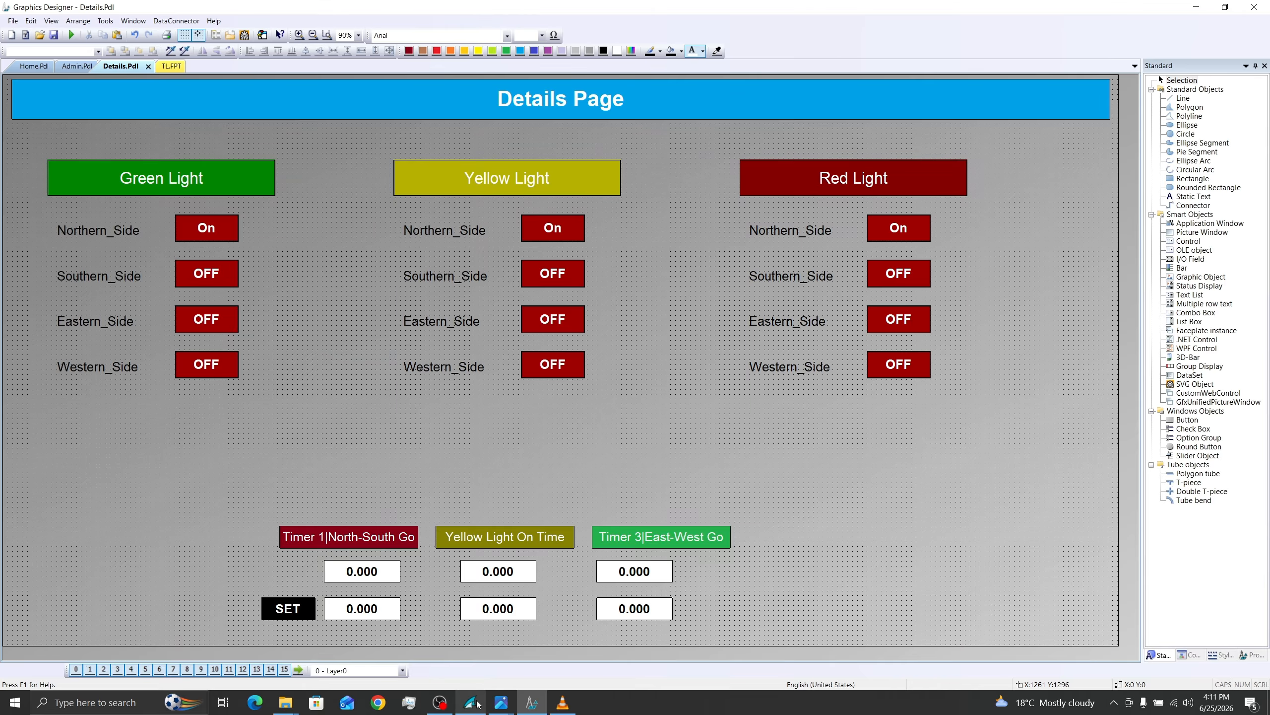
Step: Switch to WinCC Explorer, create a new picture named Trends.Pdl, and open it for editing
click(470, 703)
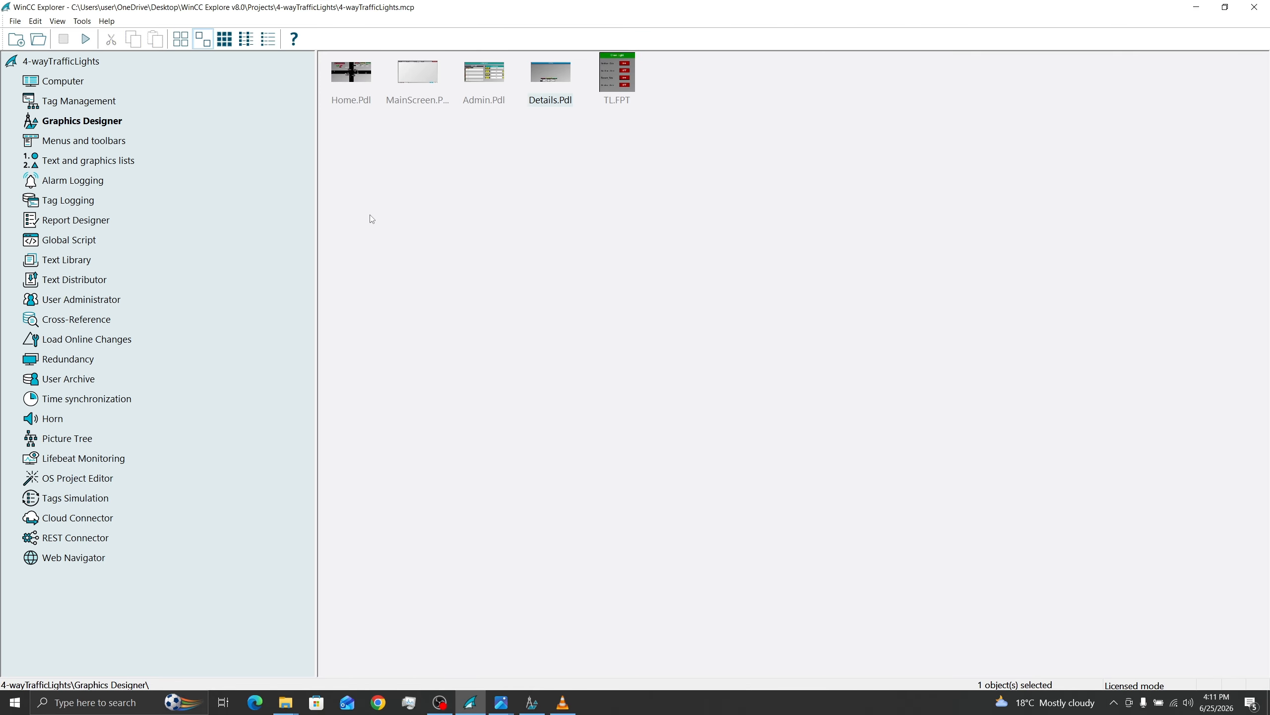
right_click(689, 79)
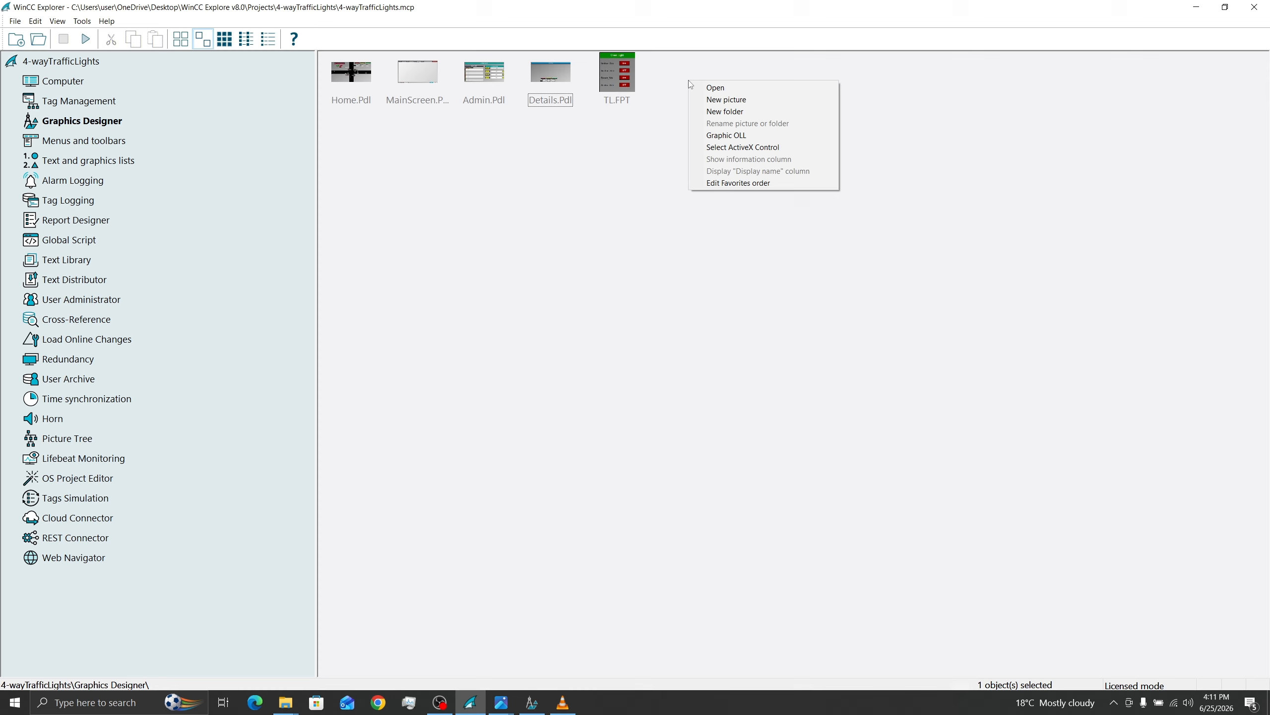
click(739, 102)
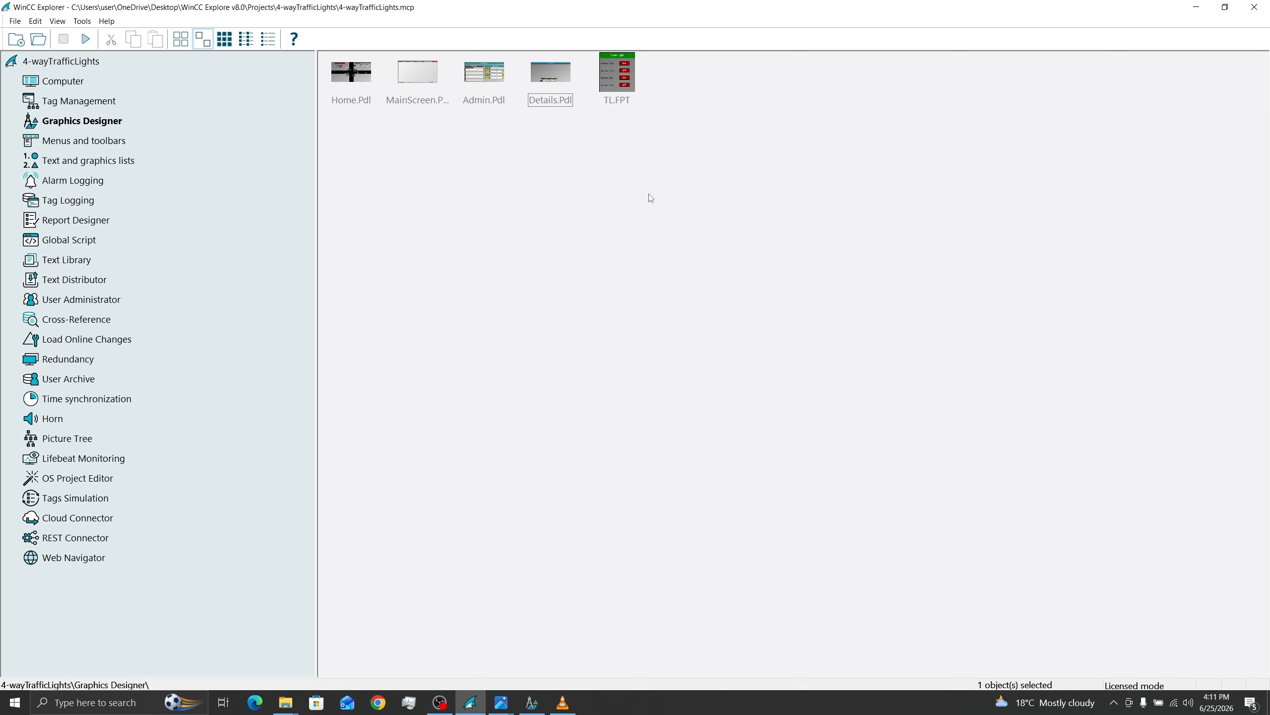
right_click(679, 101)
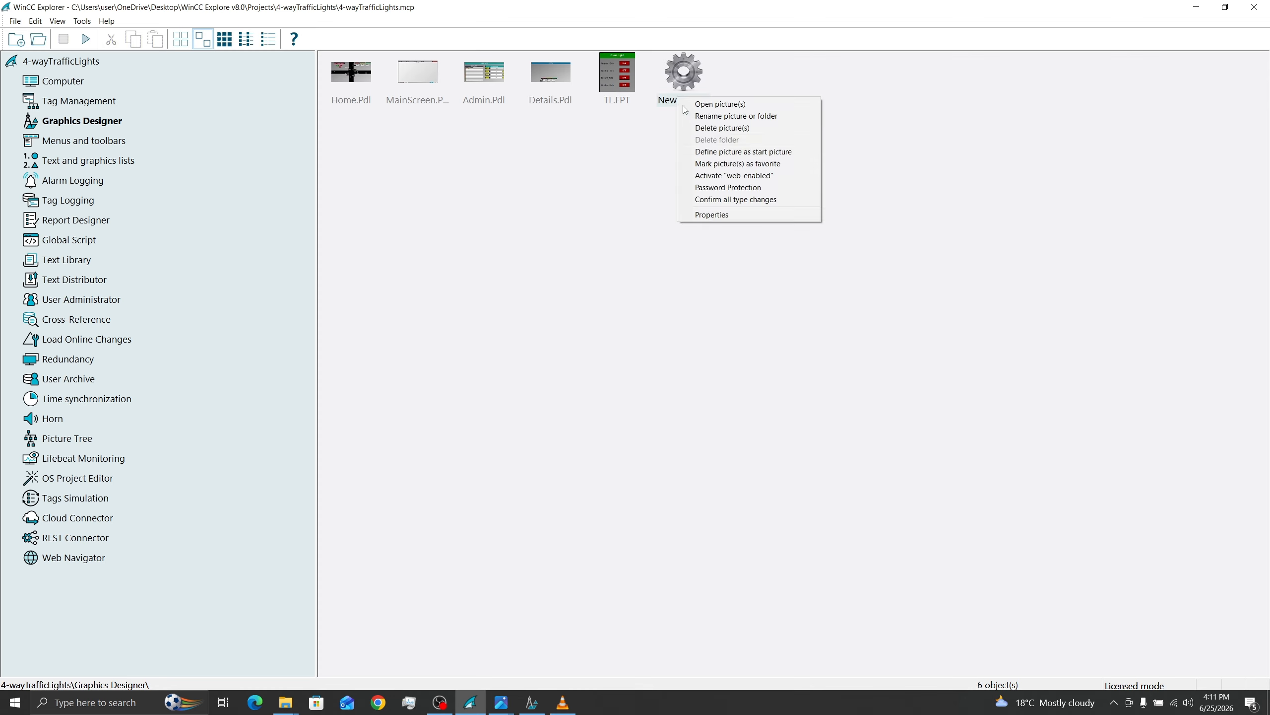
click(708, 118)
text(Trends.Pdl)
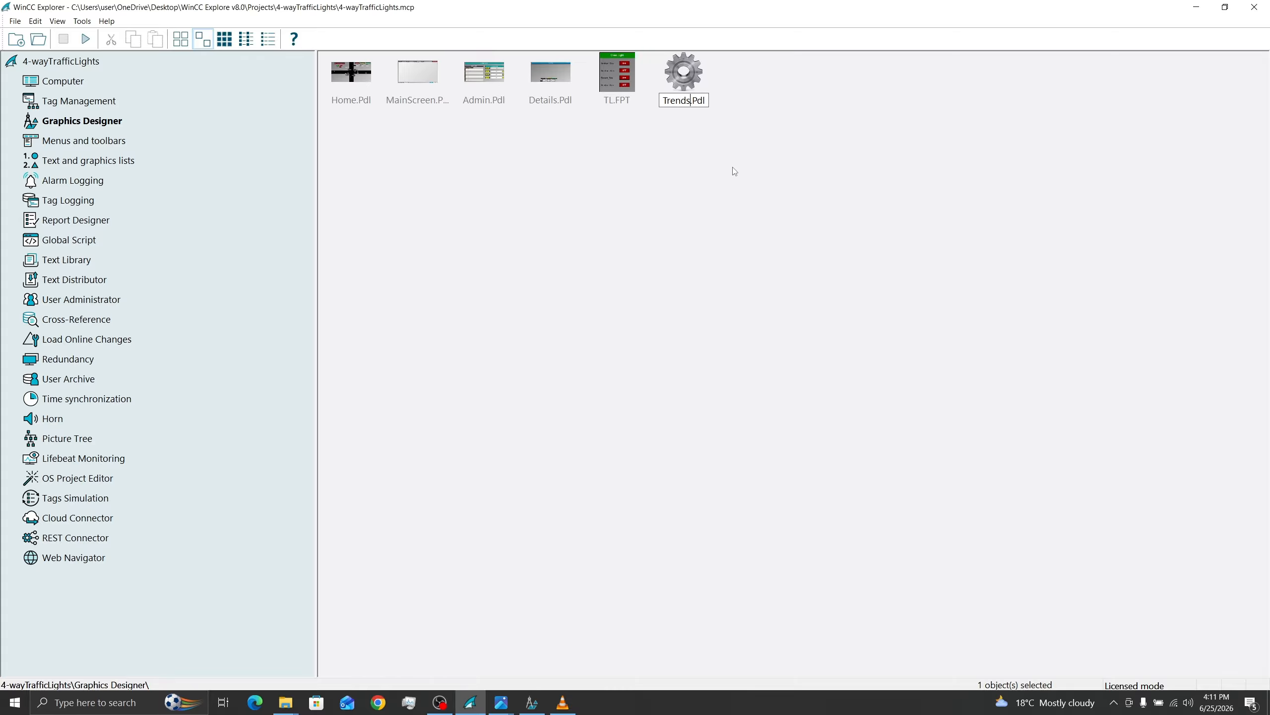
key(Return)
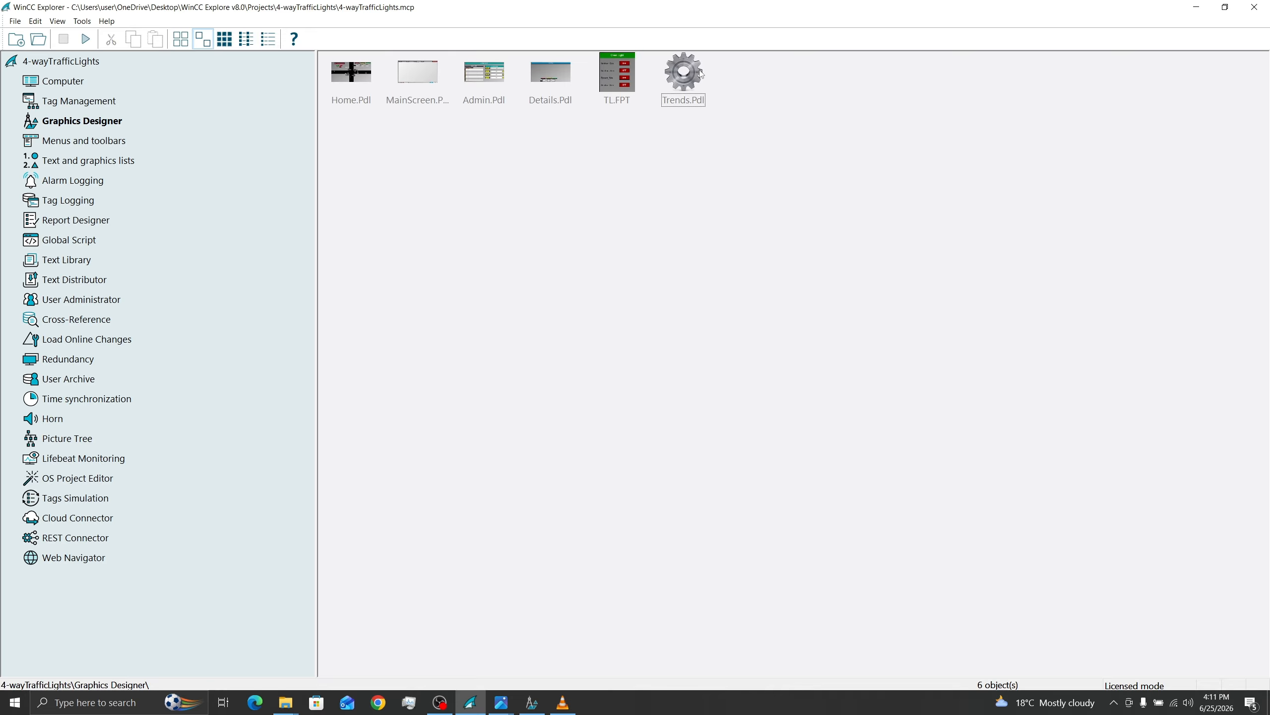
double_click(698, 71)
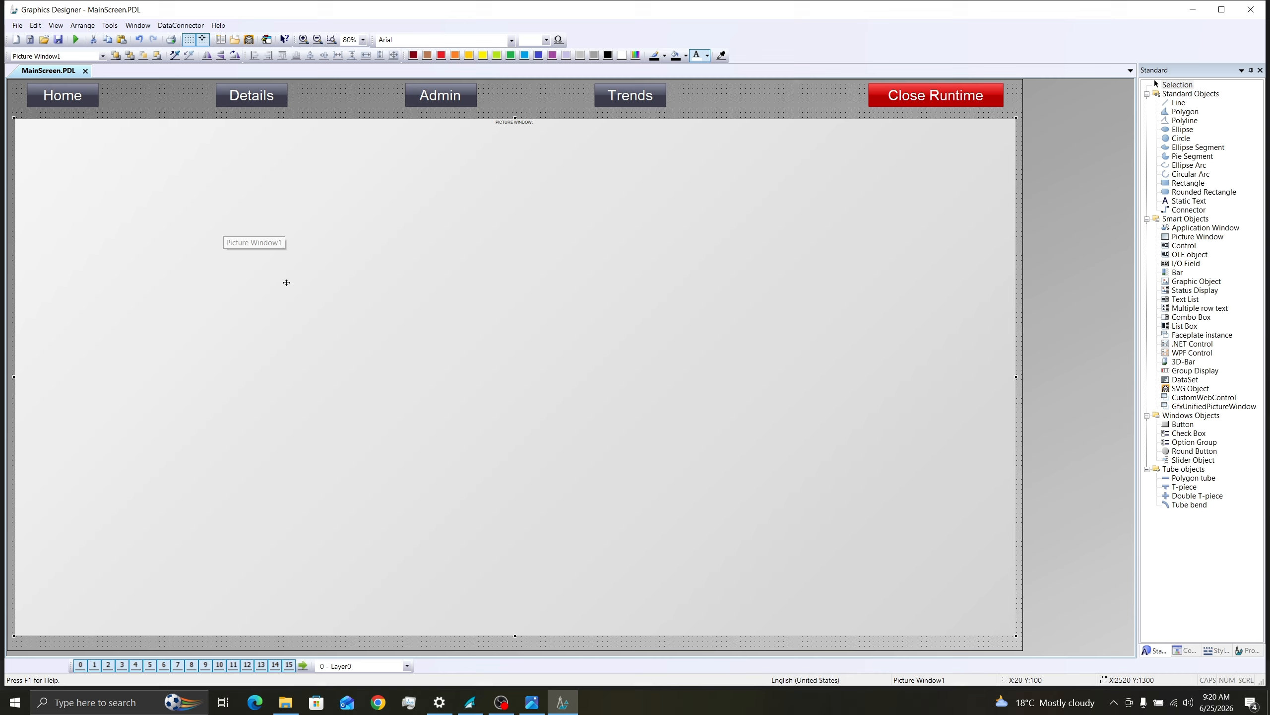
Step: Open the object properties of the picture window on MainScreen.PDL
right_click(286, 282)
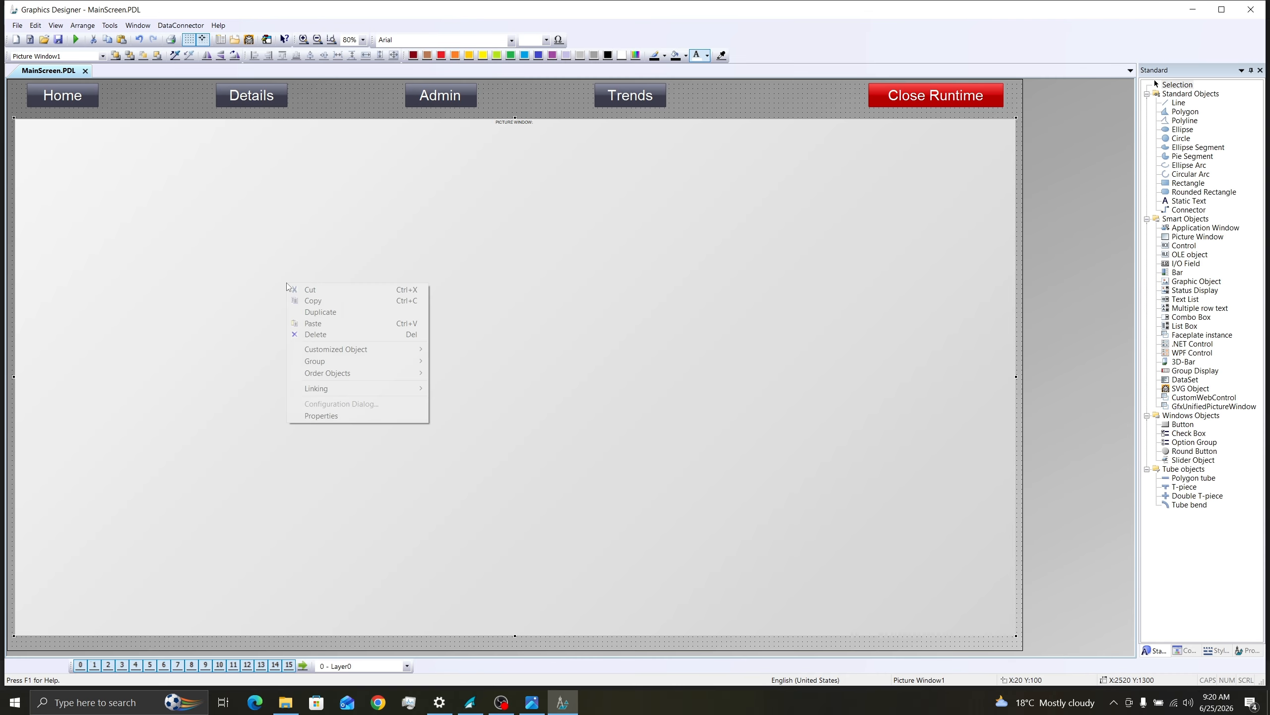
click(328, 421)
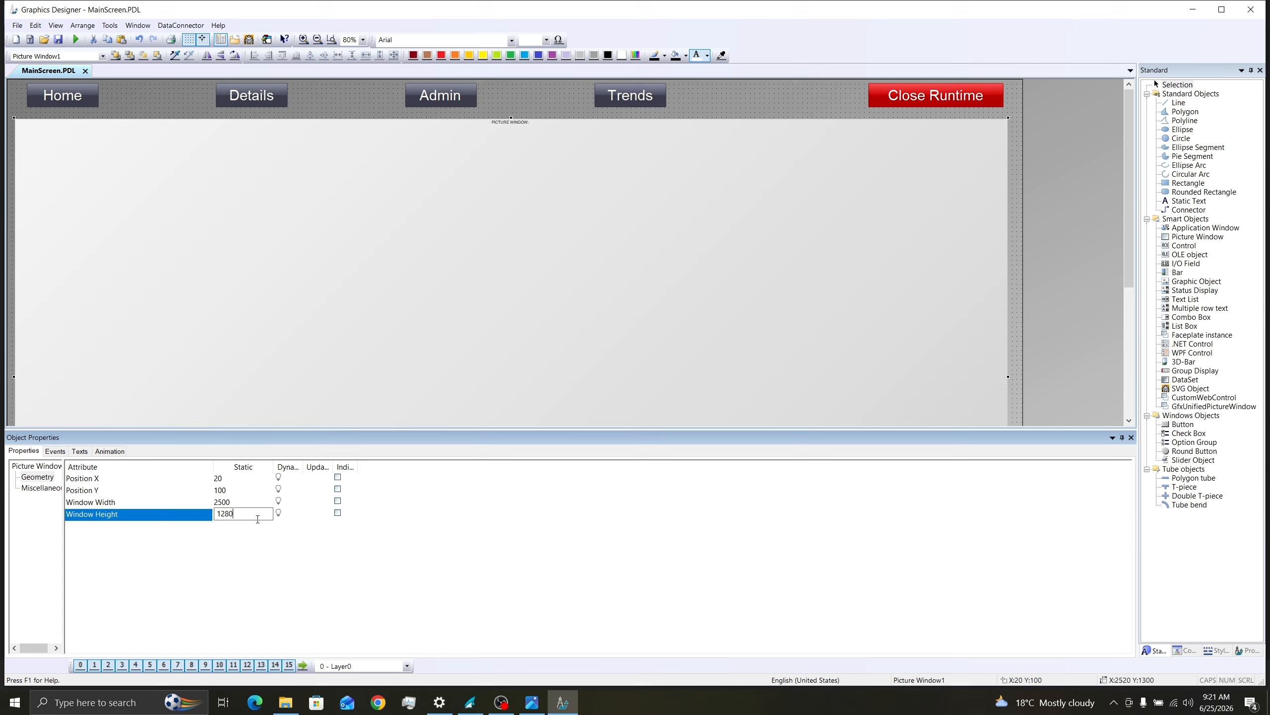
key(Return)
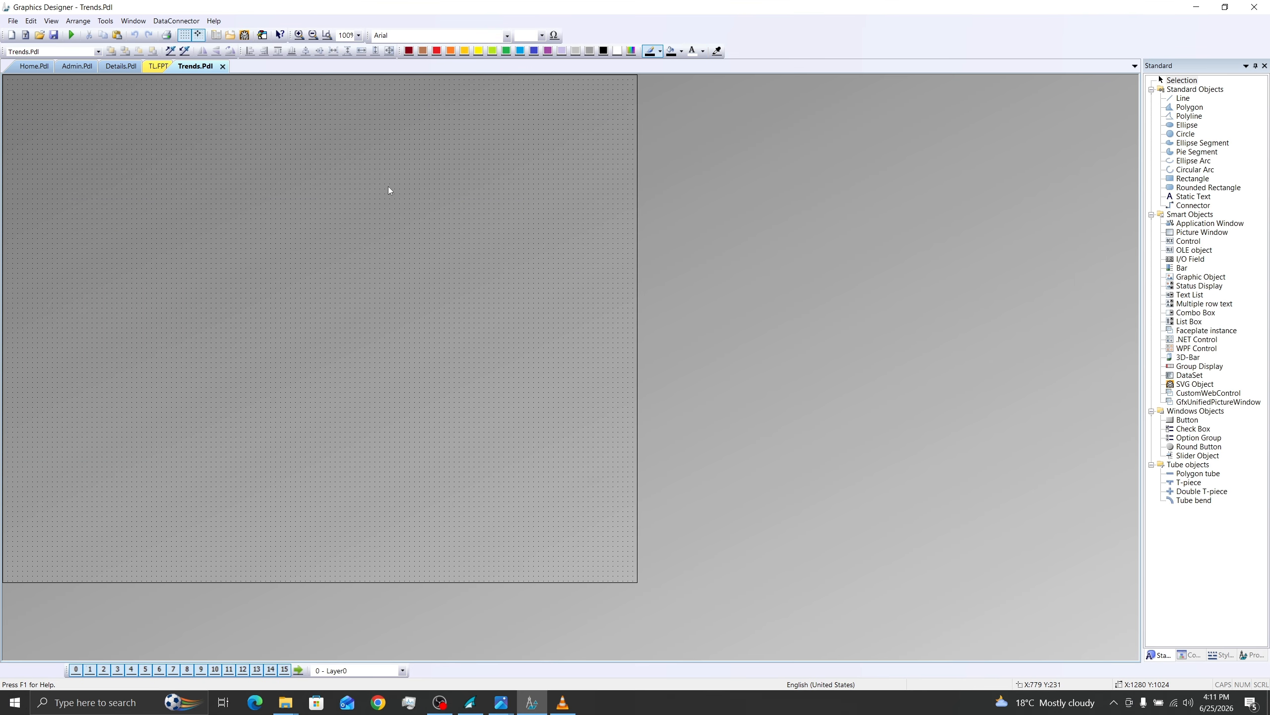
Step: Set the Trends.Pdl picture width to 2500 and height to 1280, and close its properties
right_click(381, 172)
click(426, 305)
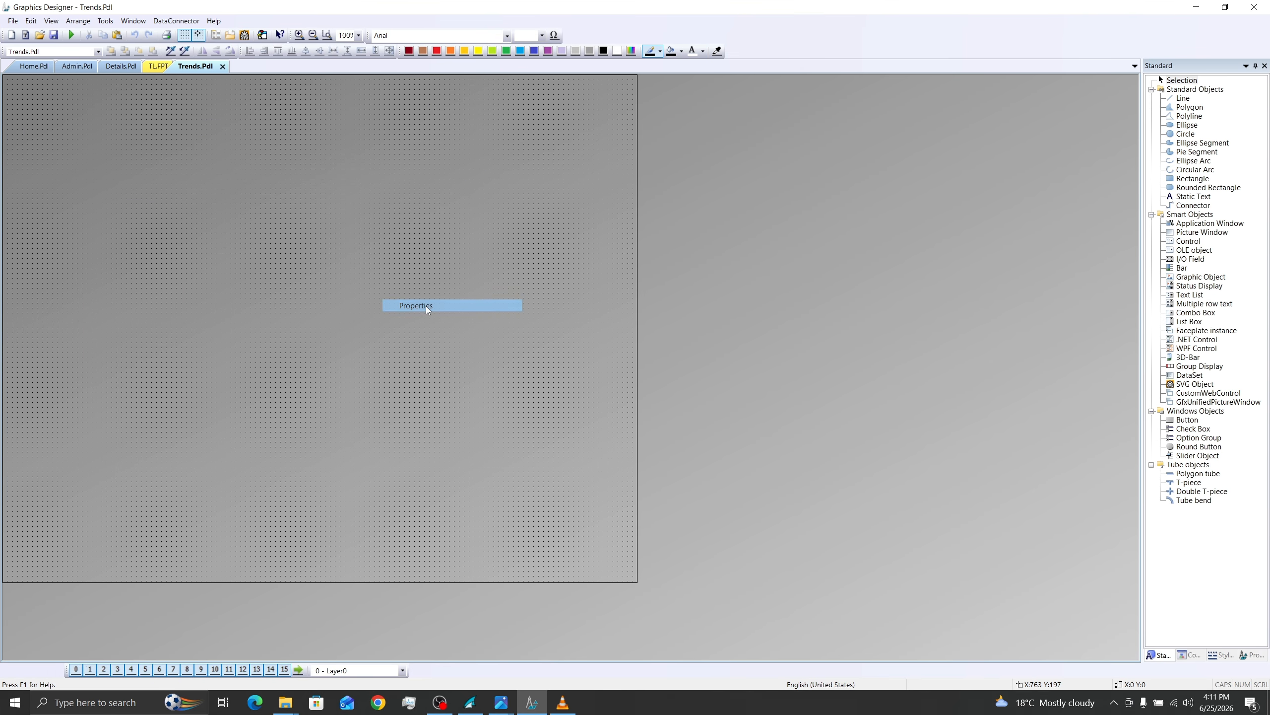
click(22, 482)
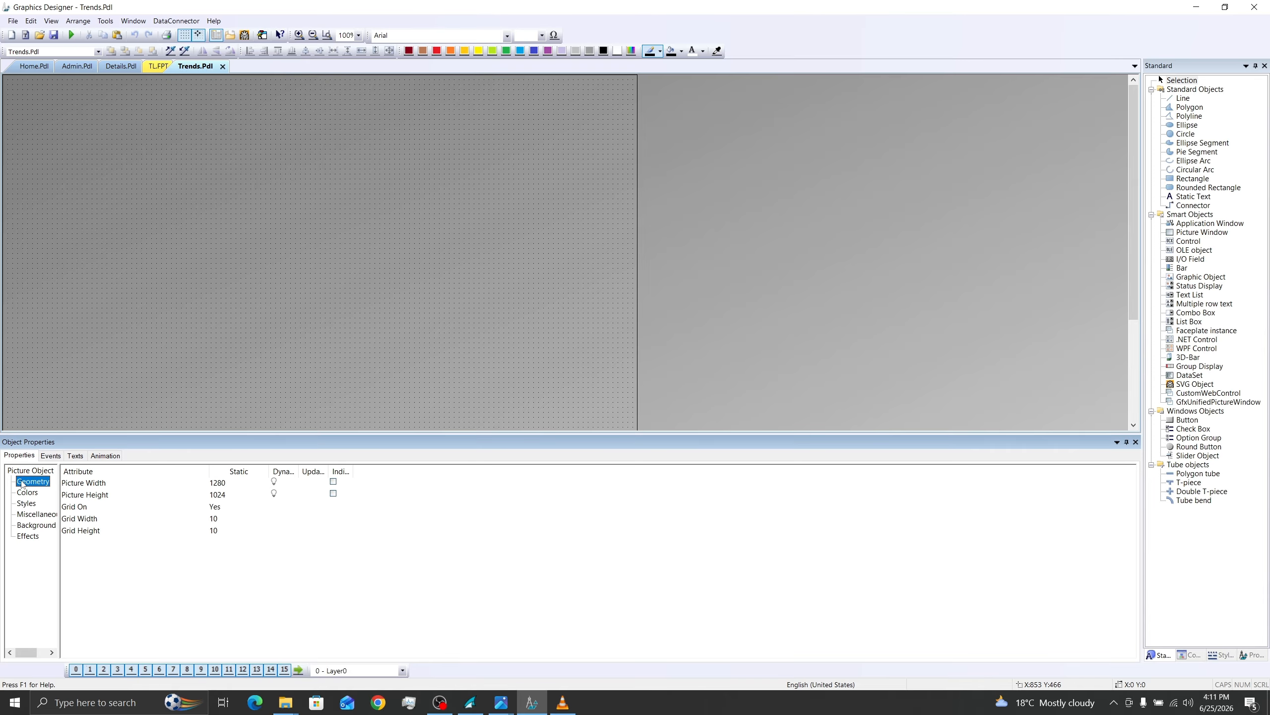
double_click(223, 482)
text(2500)
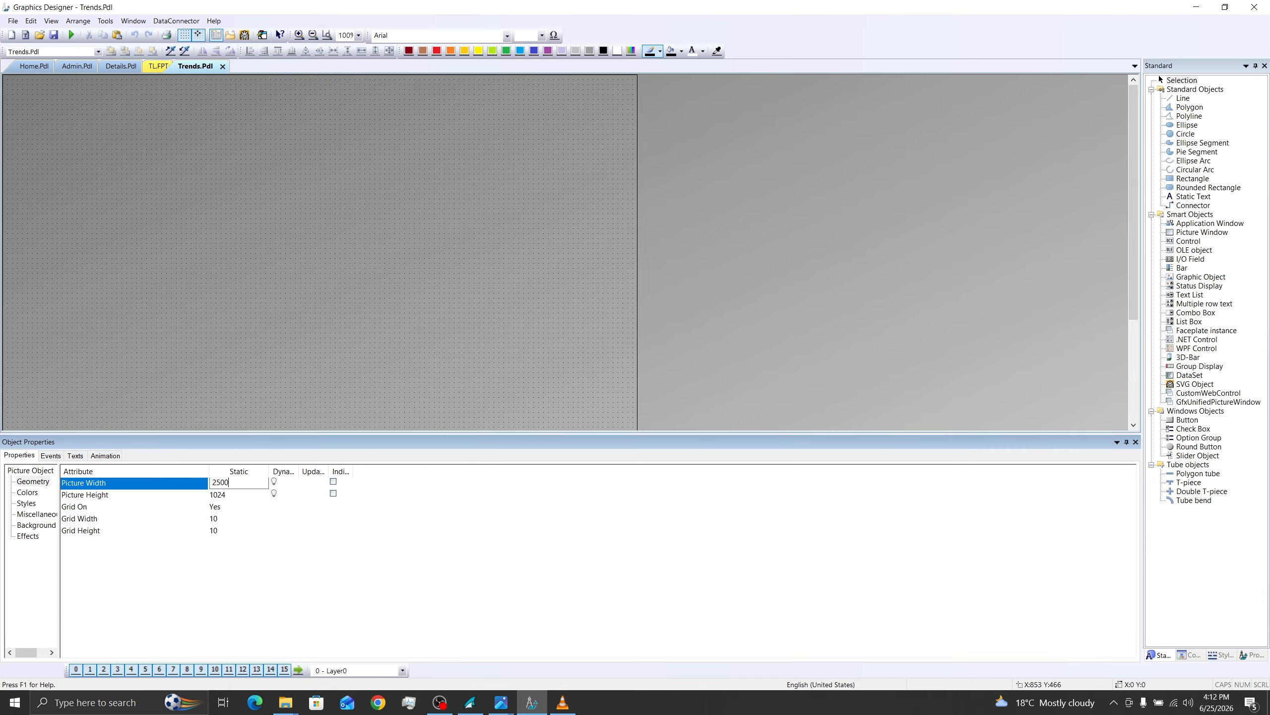
double_click(226, 495)
text(128)
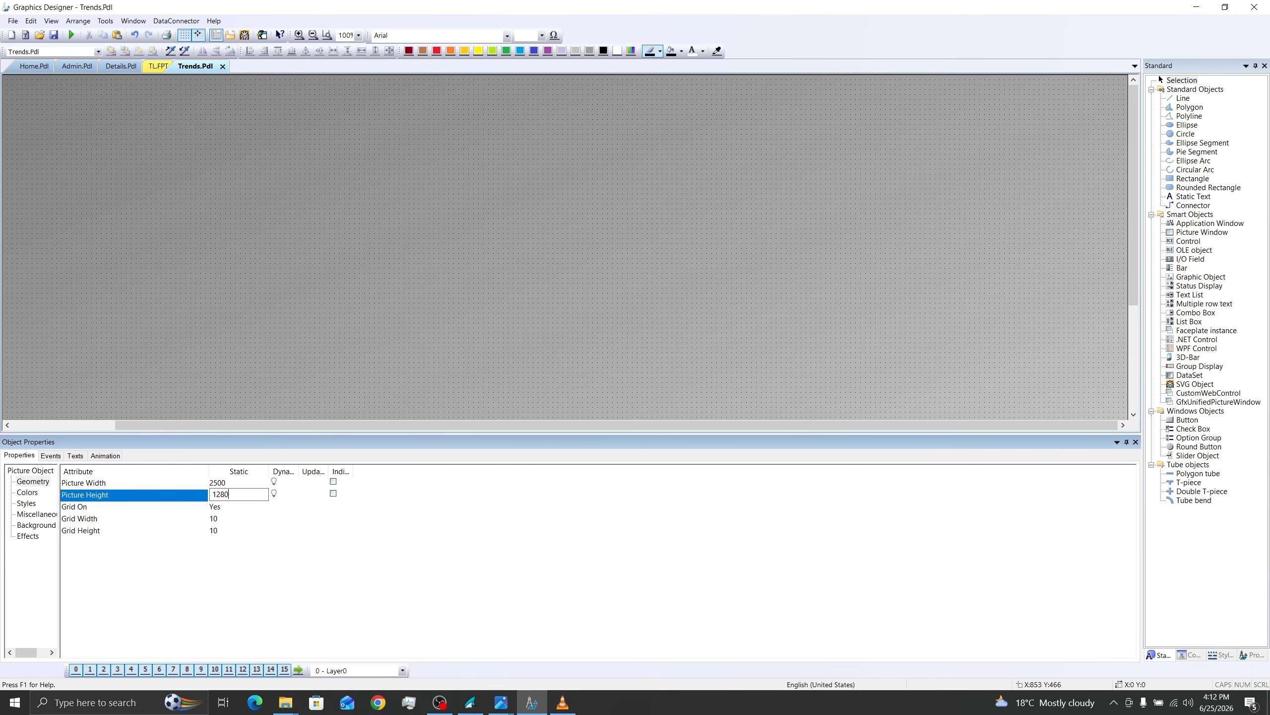
key(Return)
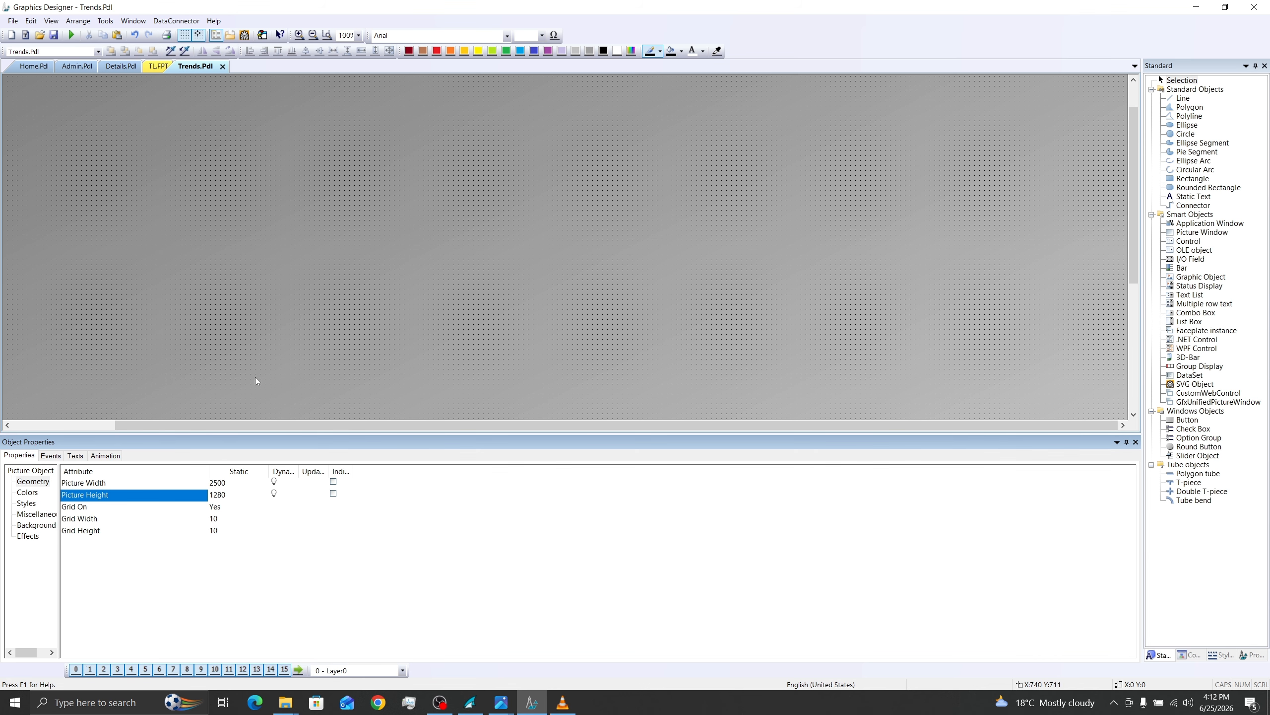
click(401, 290)
click(1134, 442)
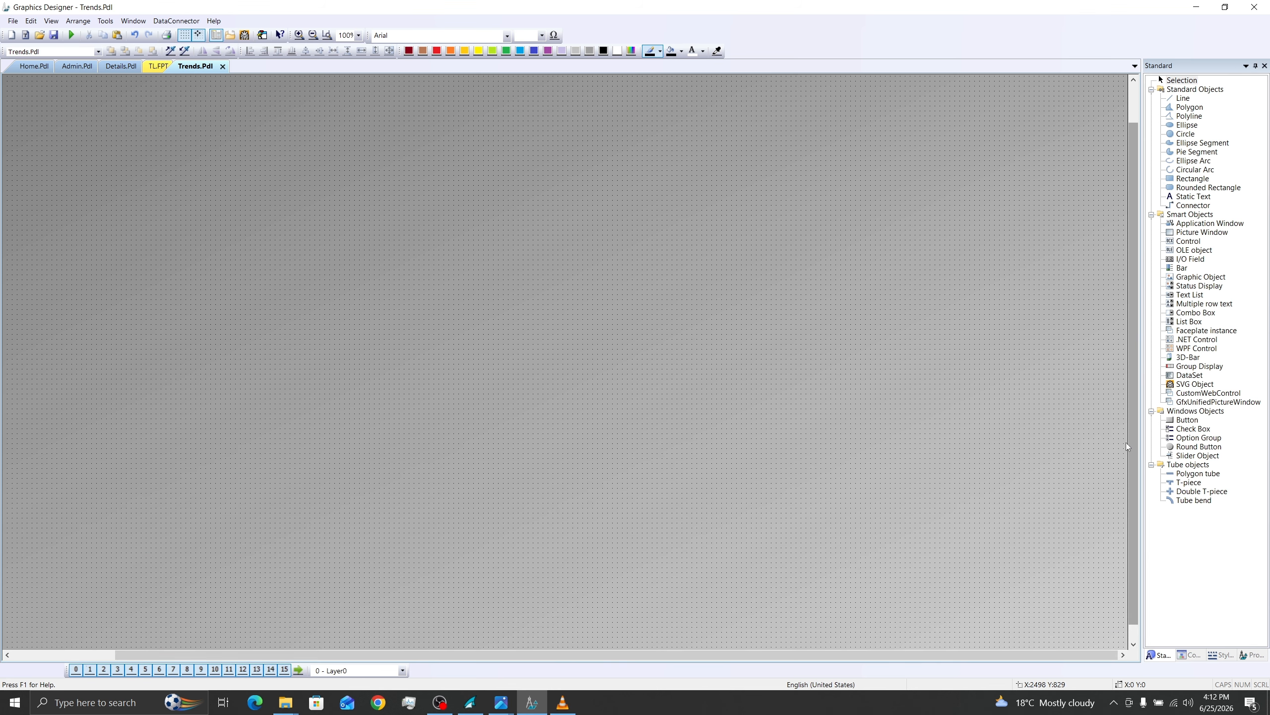
Step: Insert a WinCC OnlineTrendControl on the Trends.Pdl picture
click(314, 36)
click(313, 36)
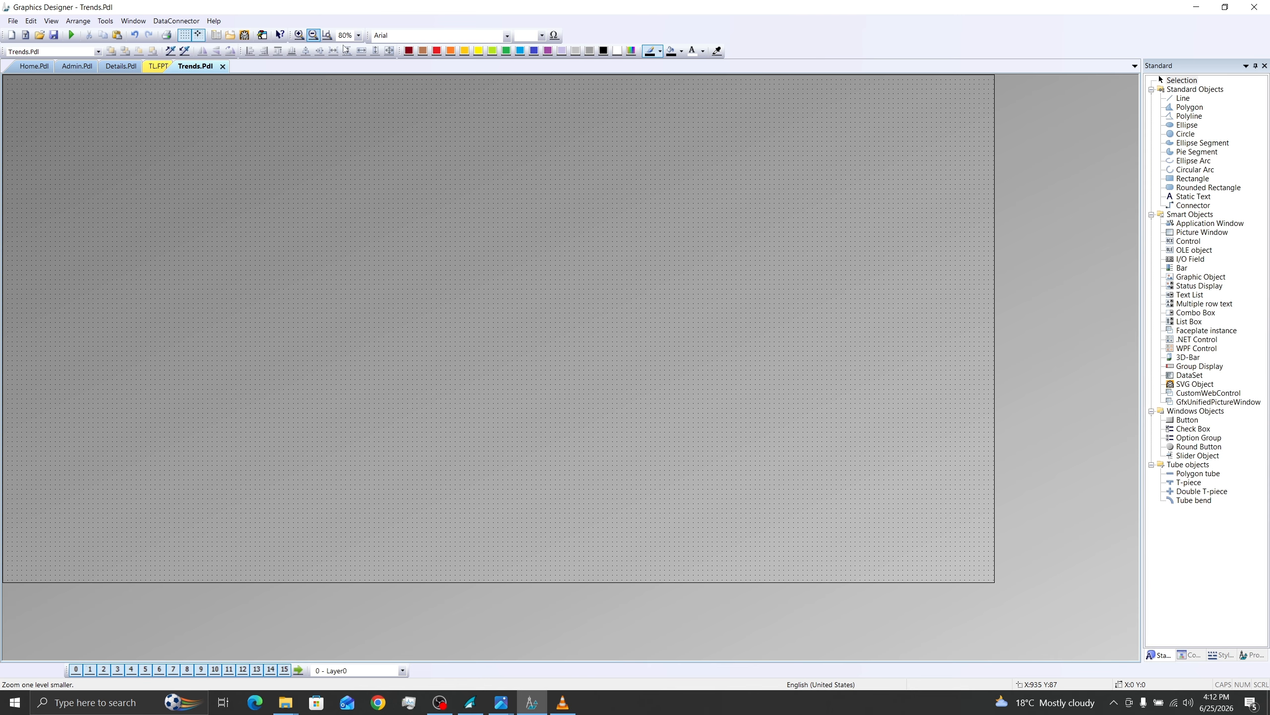
click(1197, 656)
click(1222, 134)
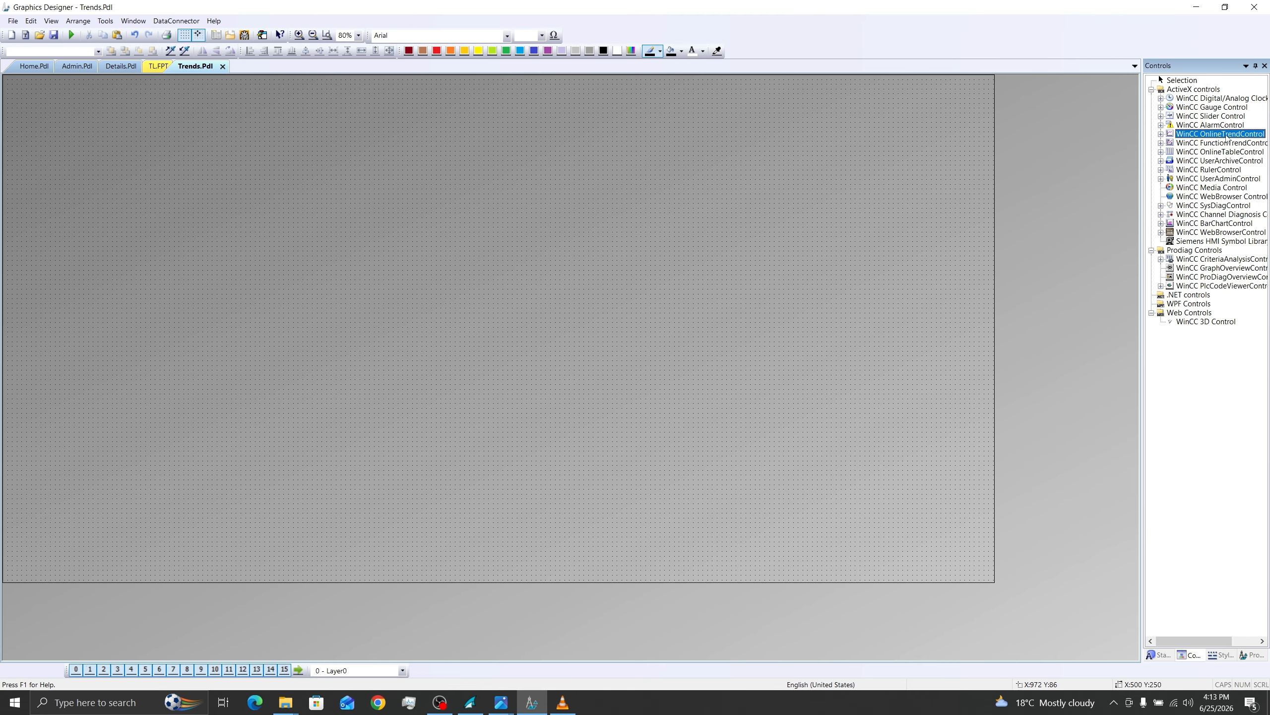
click(418, 244)
click(691, 179)
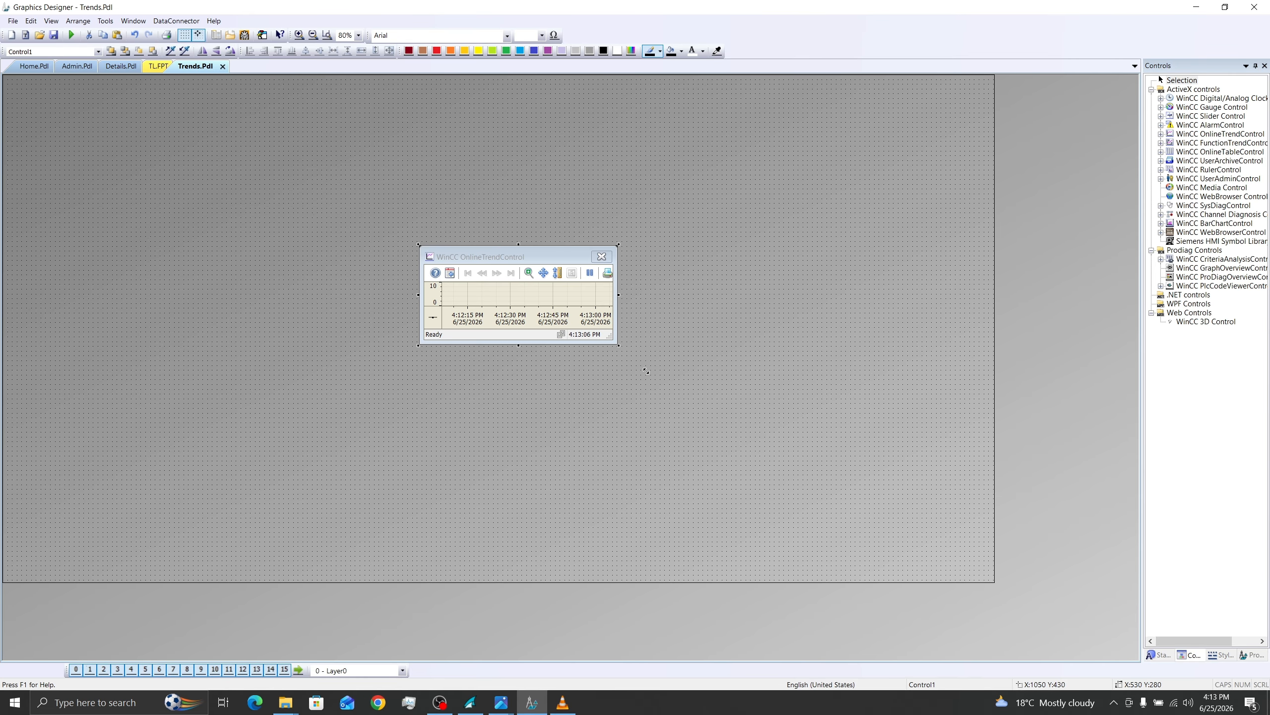
Step: Enlarge the trend control to about 2410 by 1220 at X 40, Y 40 to nearly fill the picture, and save
drag(792, 536, 845, 576)
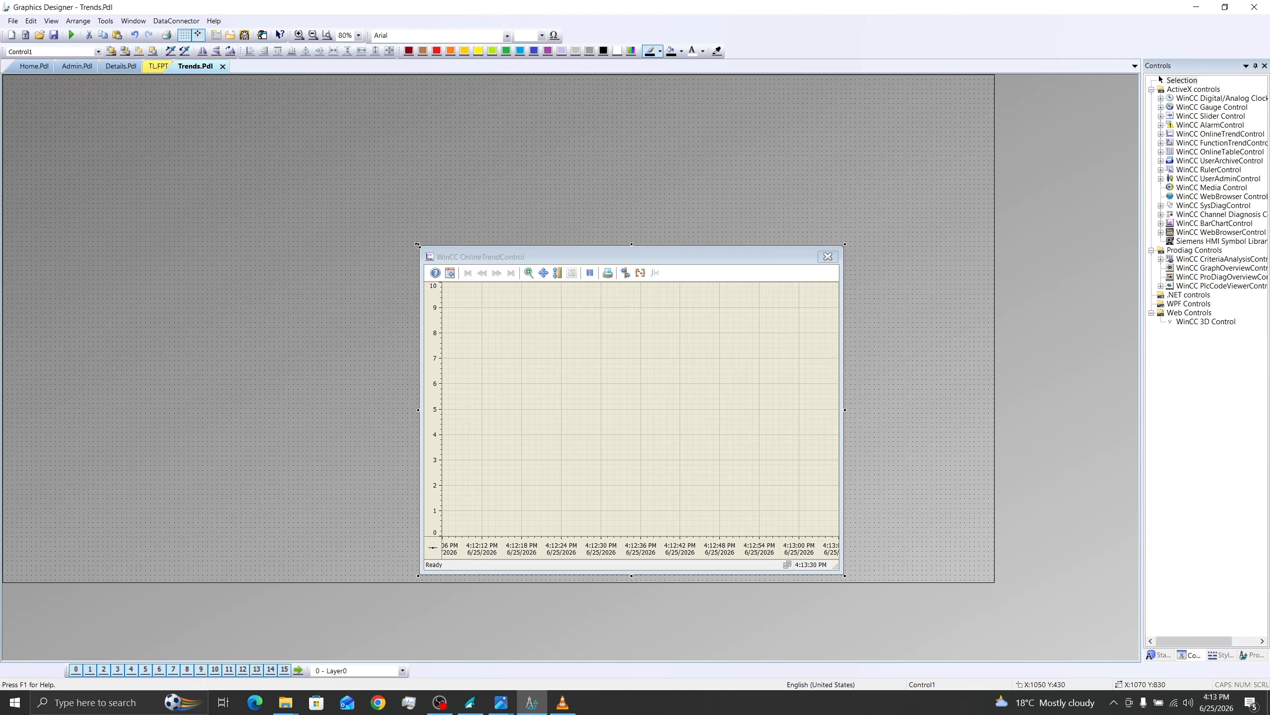
drag(418, 244, 91, 106)
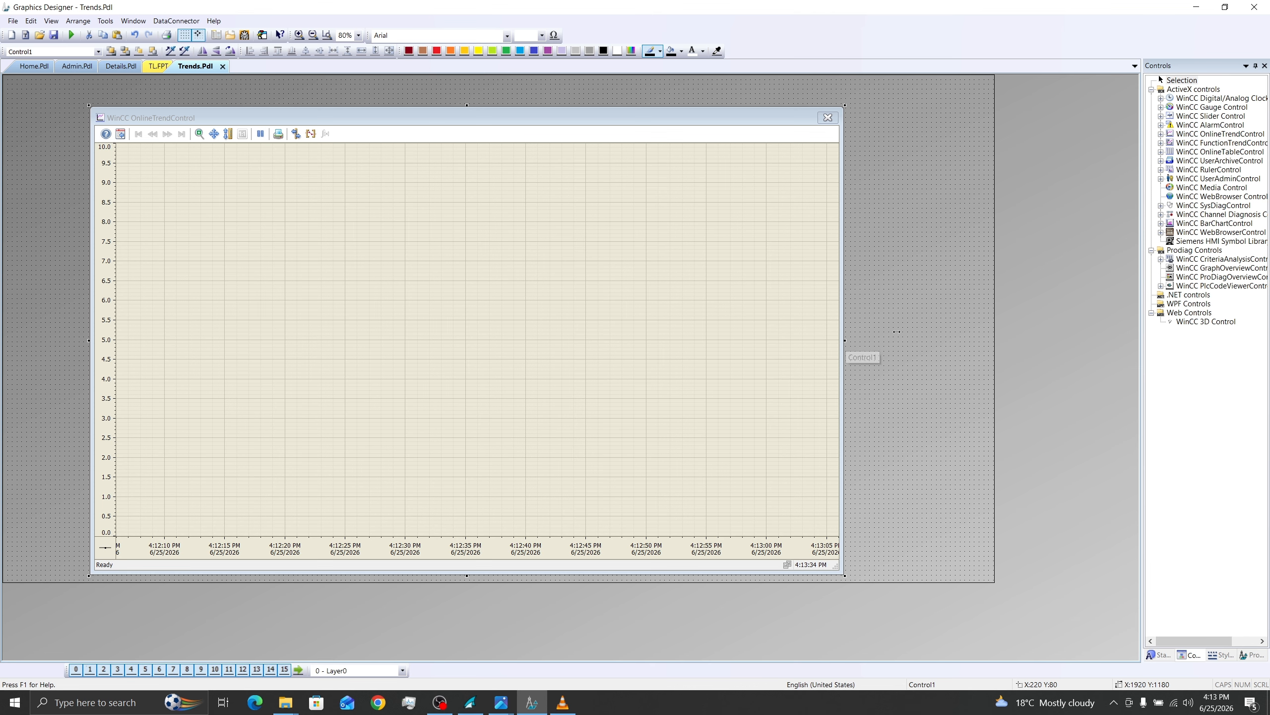
drag(845, 342, 977, 331)
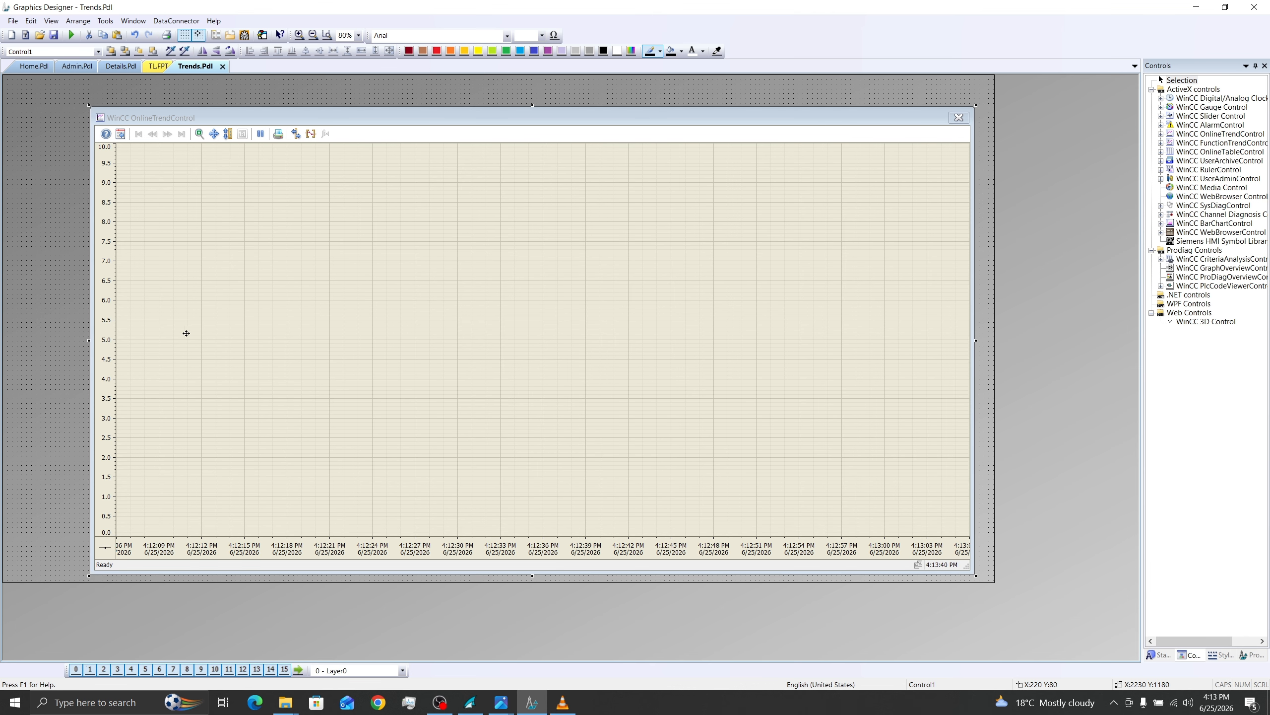
drag(55, 344, 20, 344)
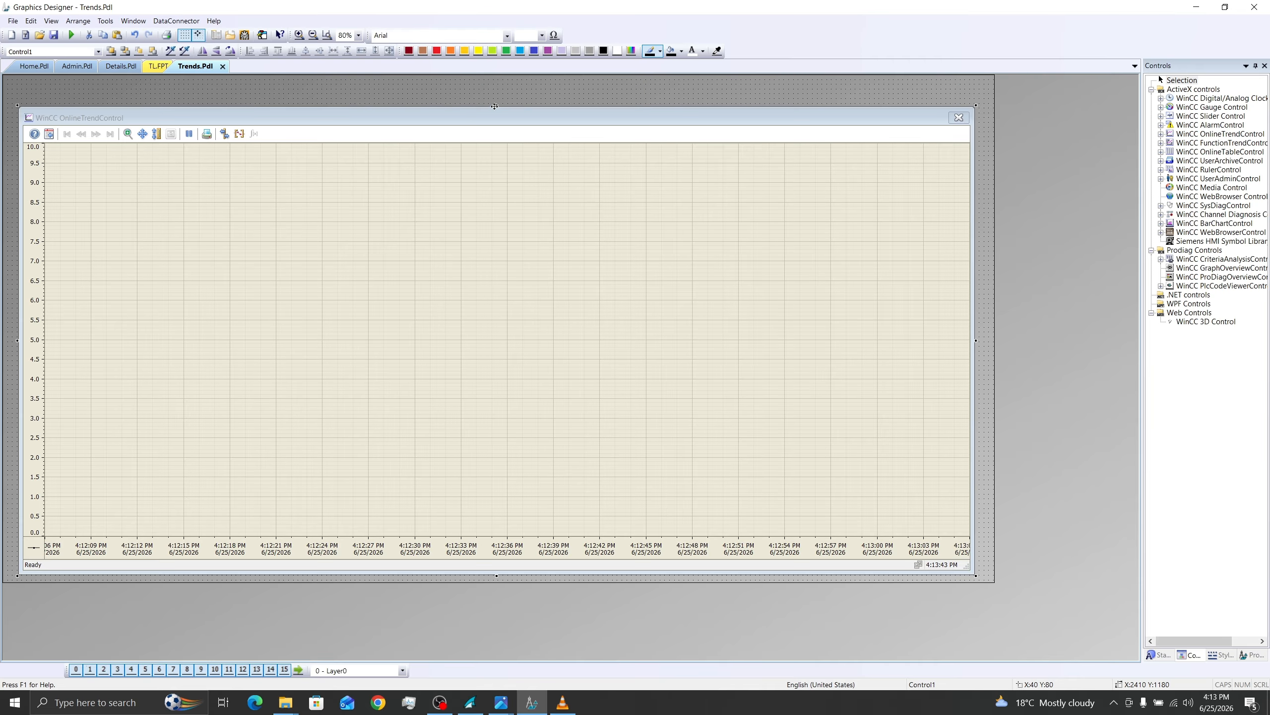
drag(496, 89, 496, 89)
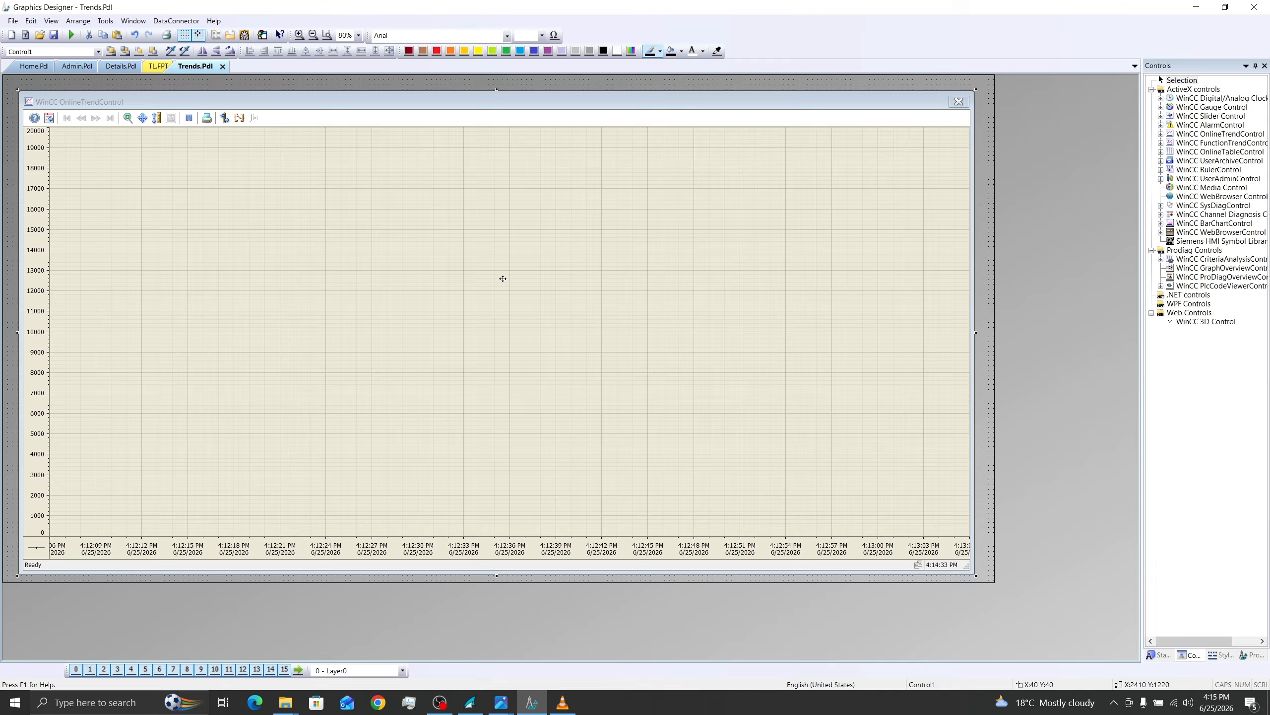
click(53, 35)
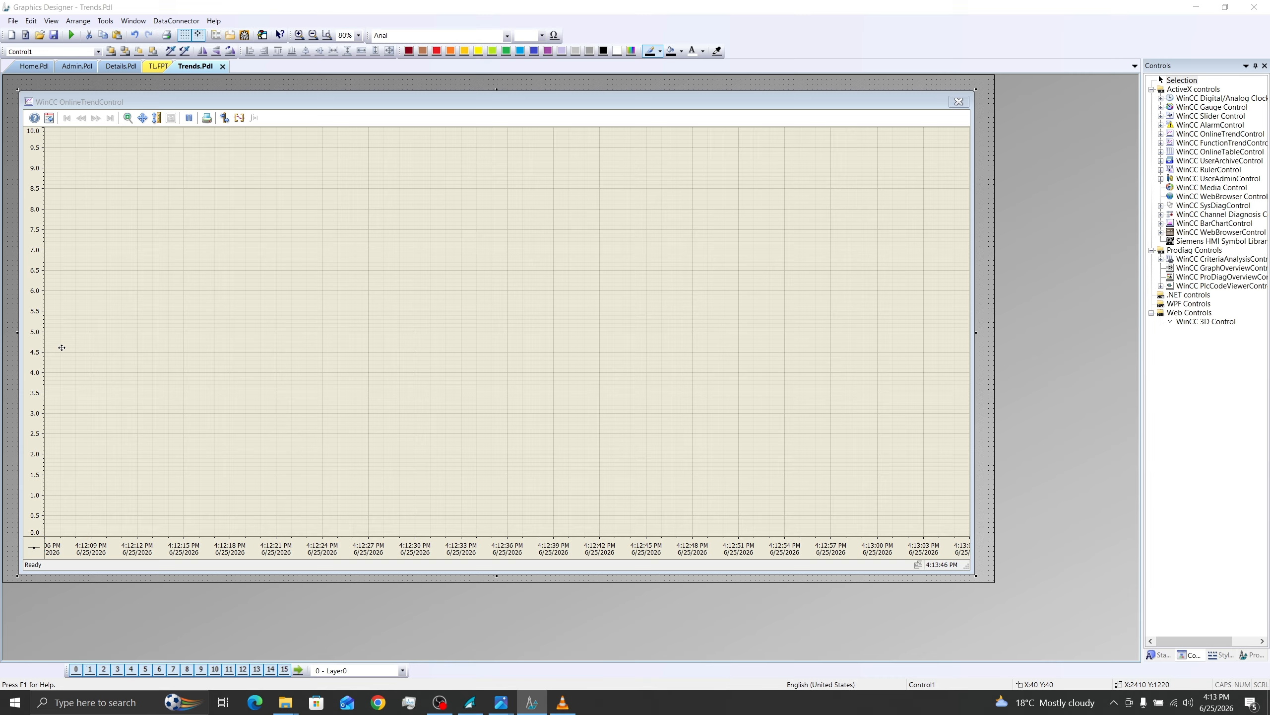
Step: Disable the automatic range of the trend control's Value axis 1, set it from 0 to 20000, and save the picture
double_click(60, 347)
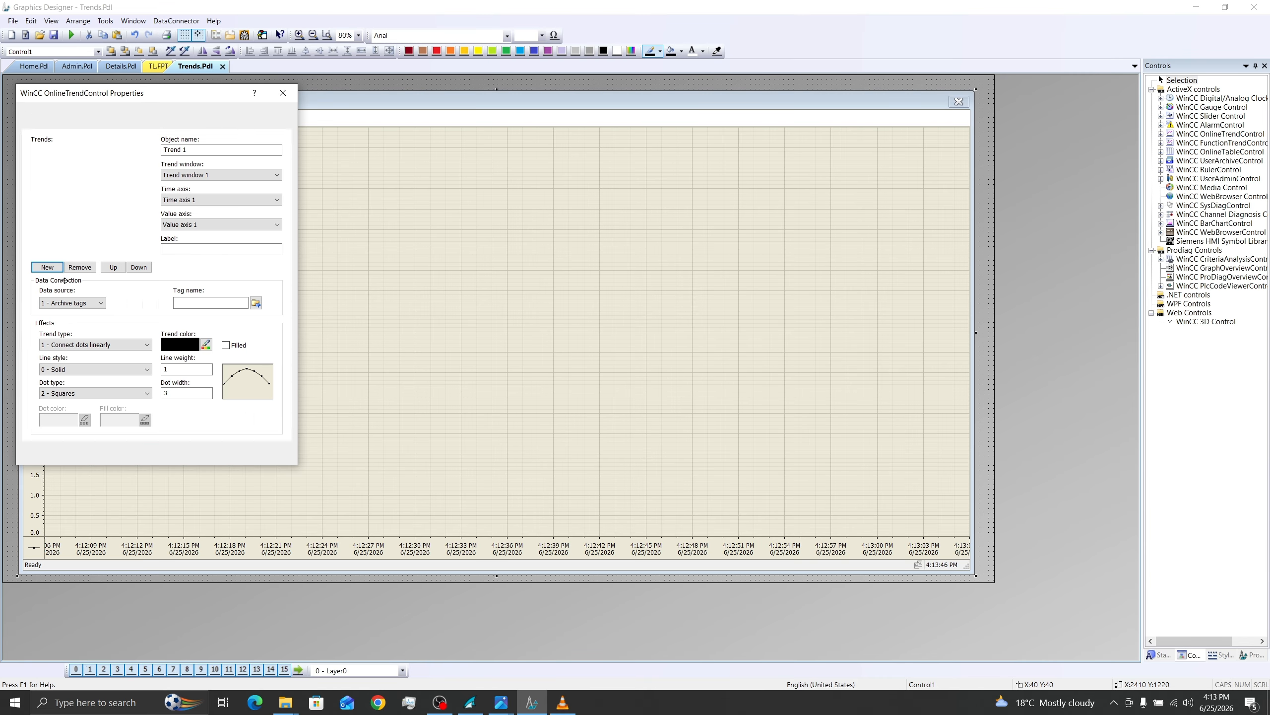
drag(213, 94, 479, 131)
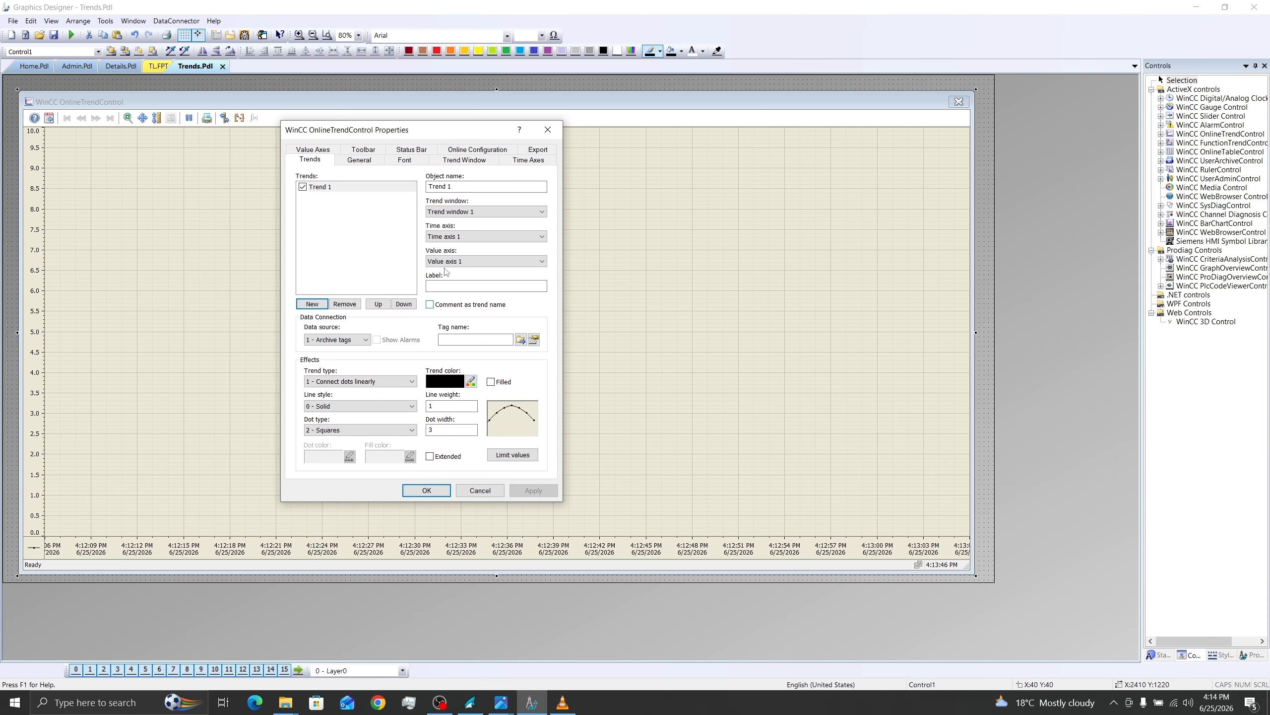
click(312, 150)
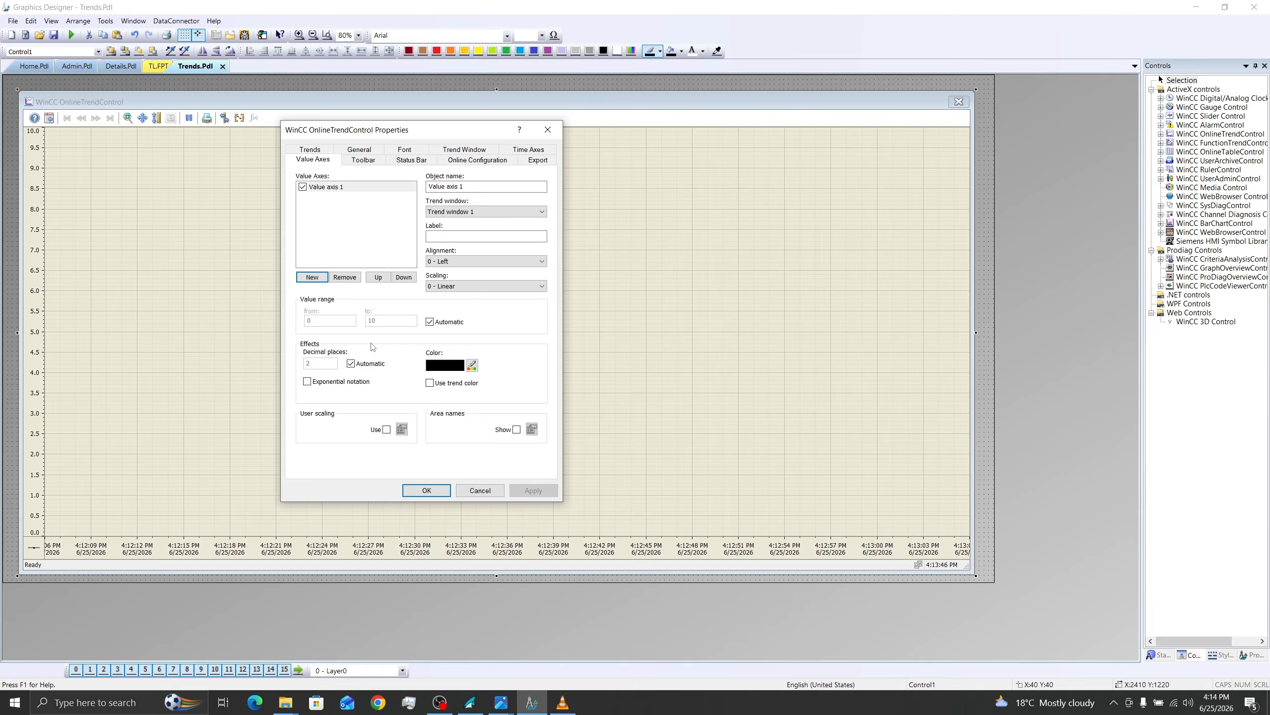
click(430, 322)
drag(383, 322, 363, 322)
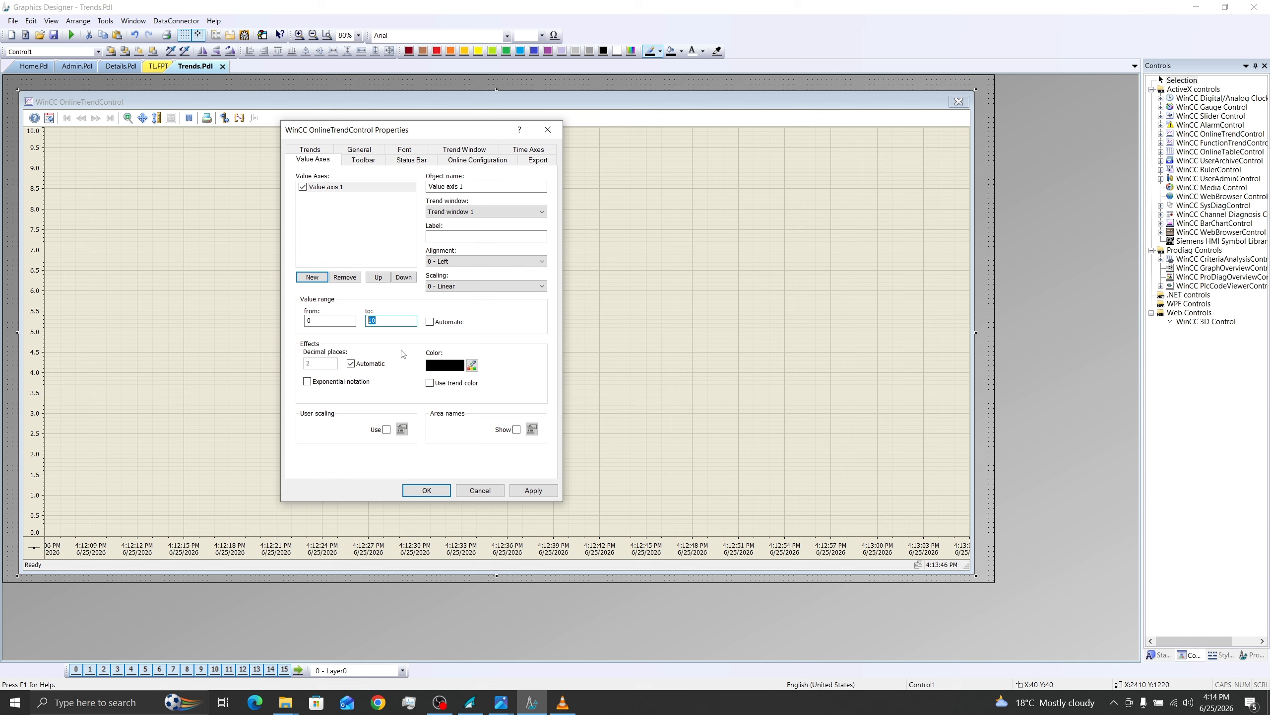
text(20000)
click(533, 490)
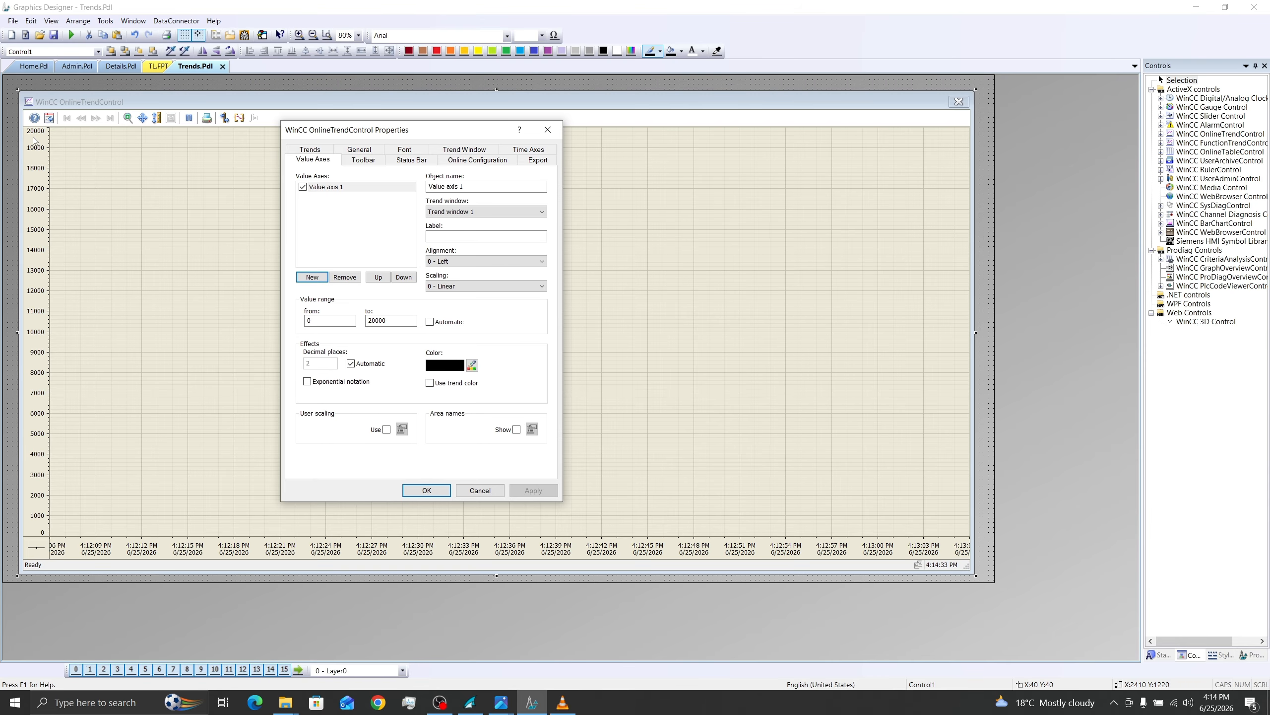
click(429, 489)
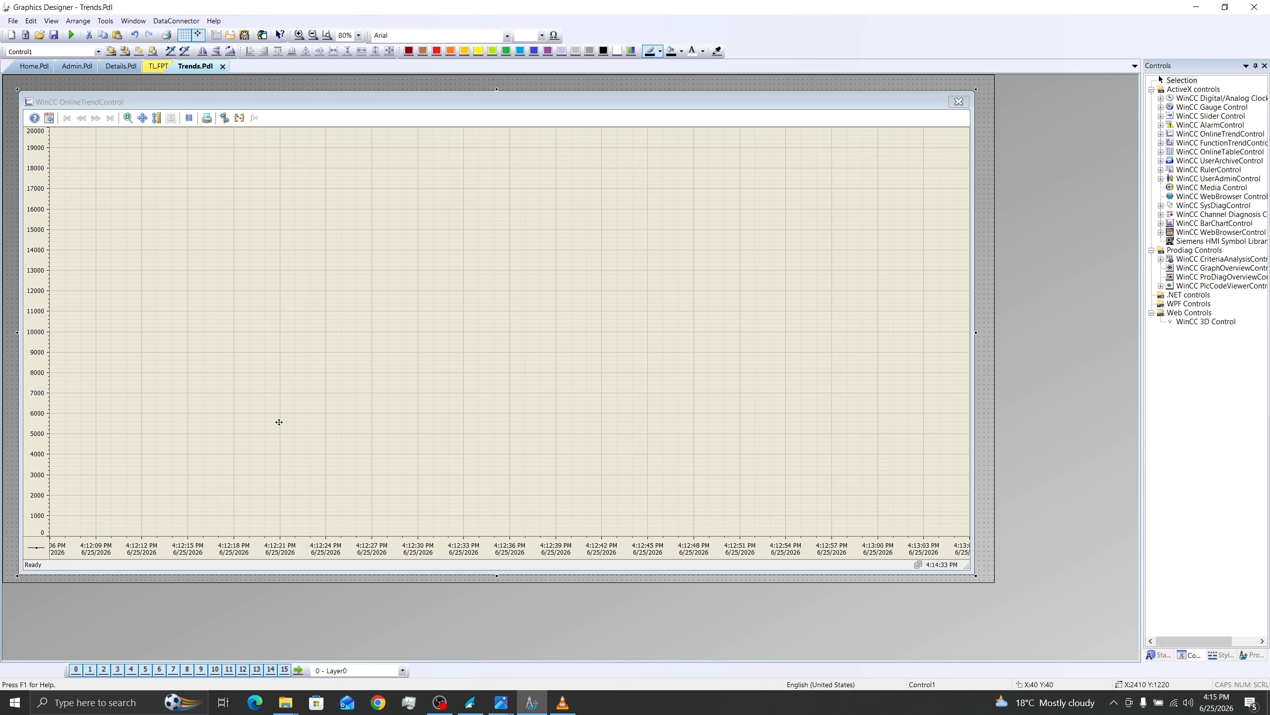
click(54, 35)
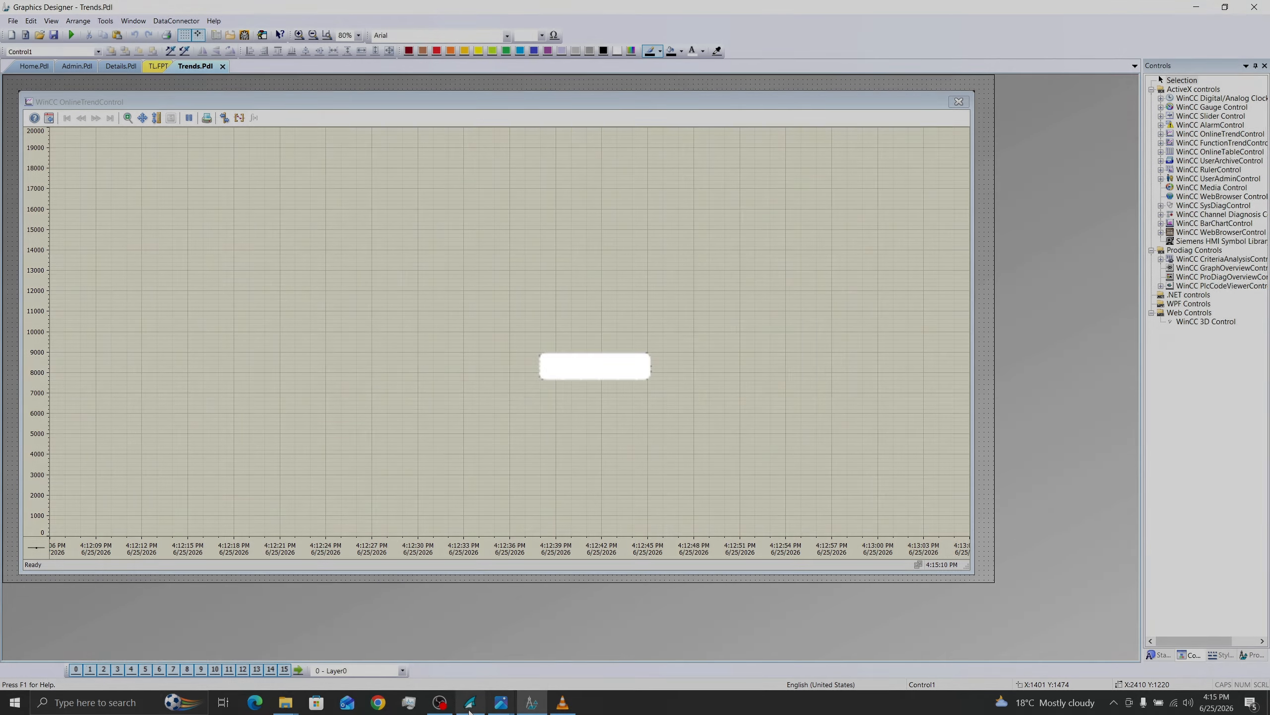
Step: Switch to WinCC Explorer and open the MainScreen picture for editing in Graphics Designer
click(532, 702)
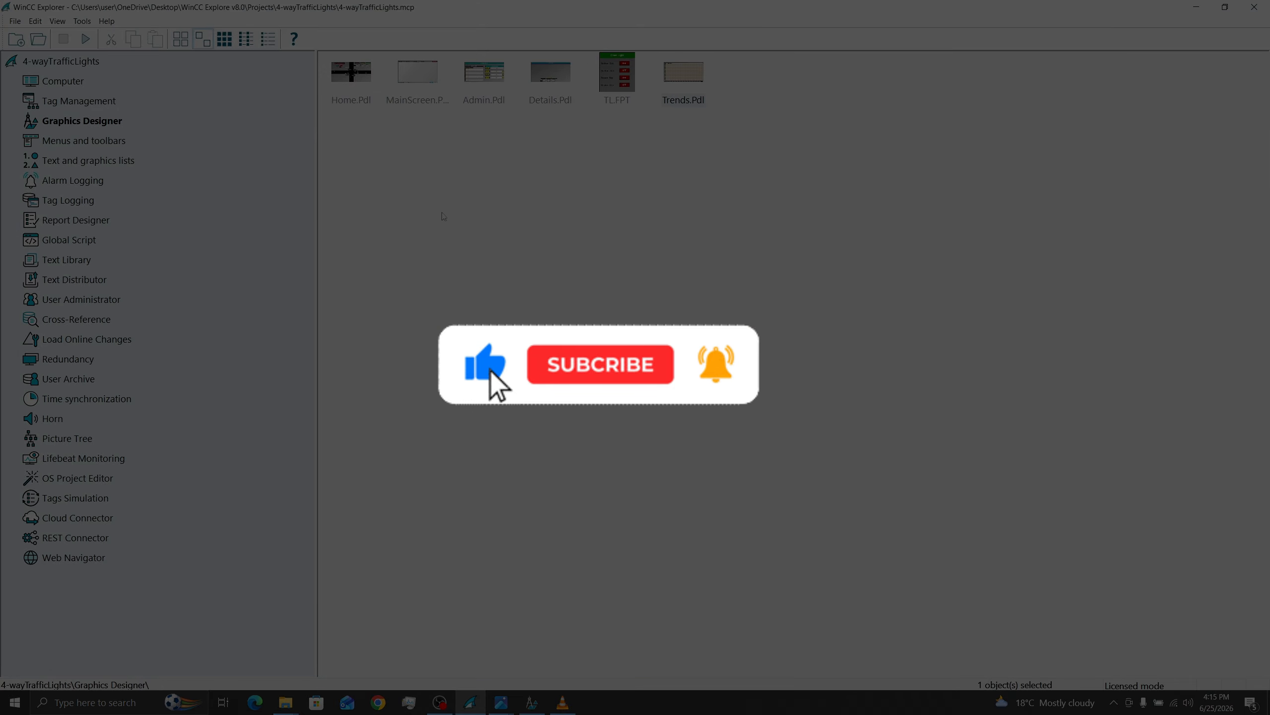
double_click(418, 73)
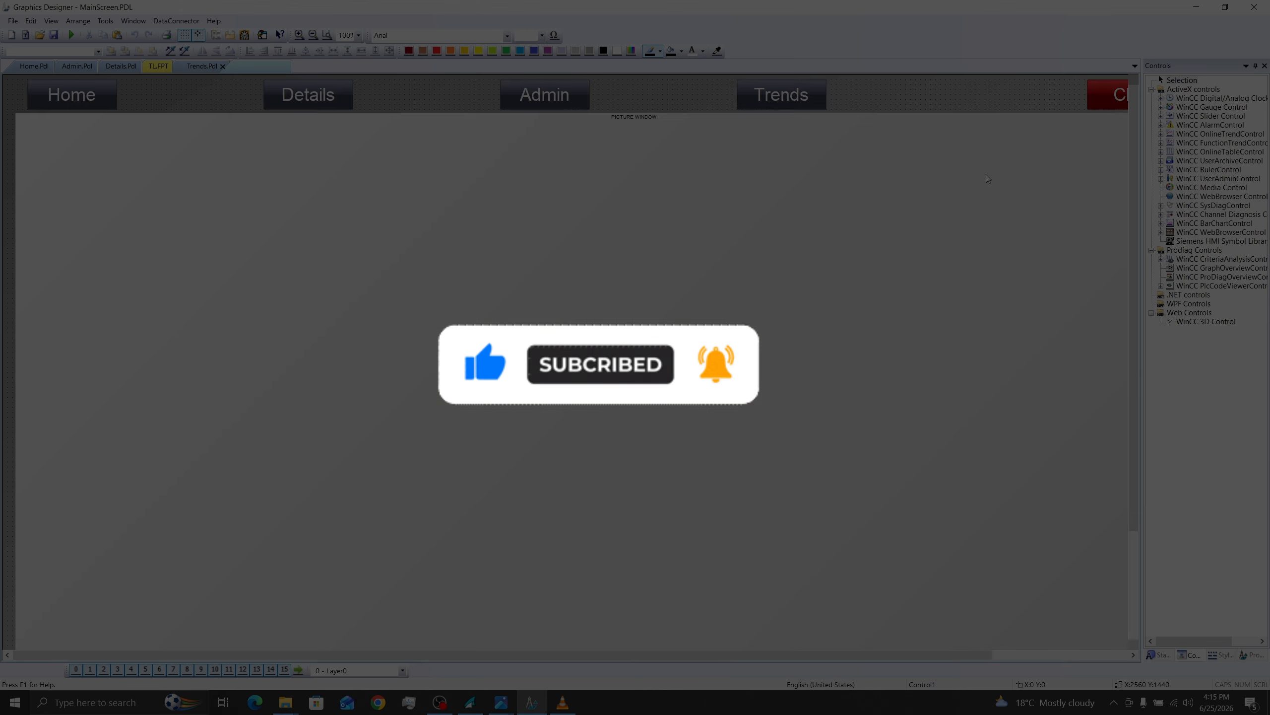
click(314, 36)
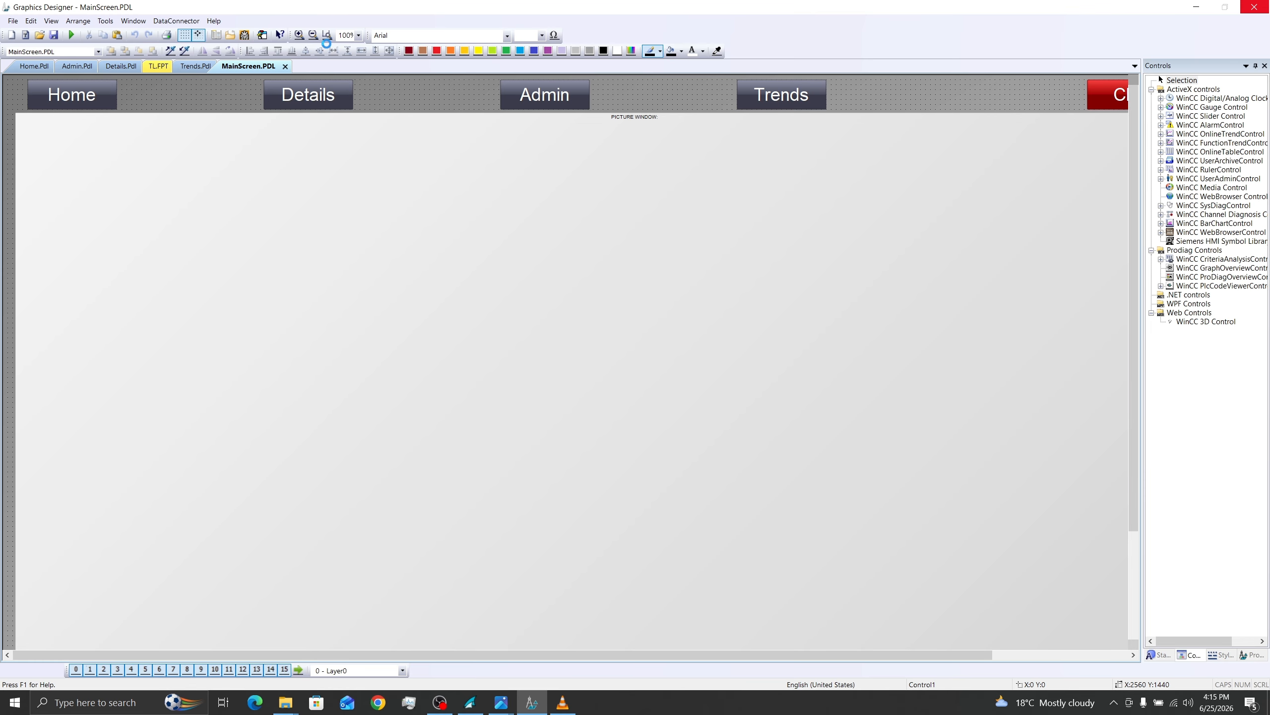
click(314, 35)
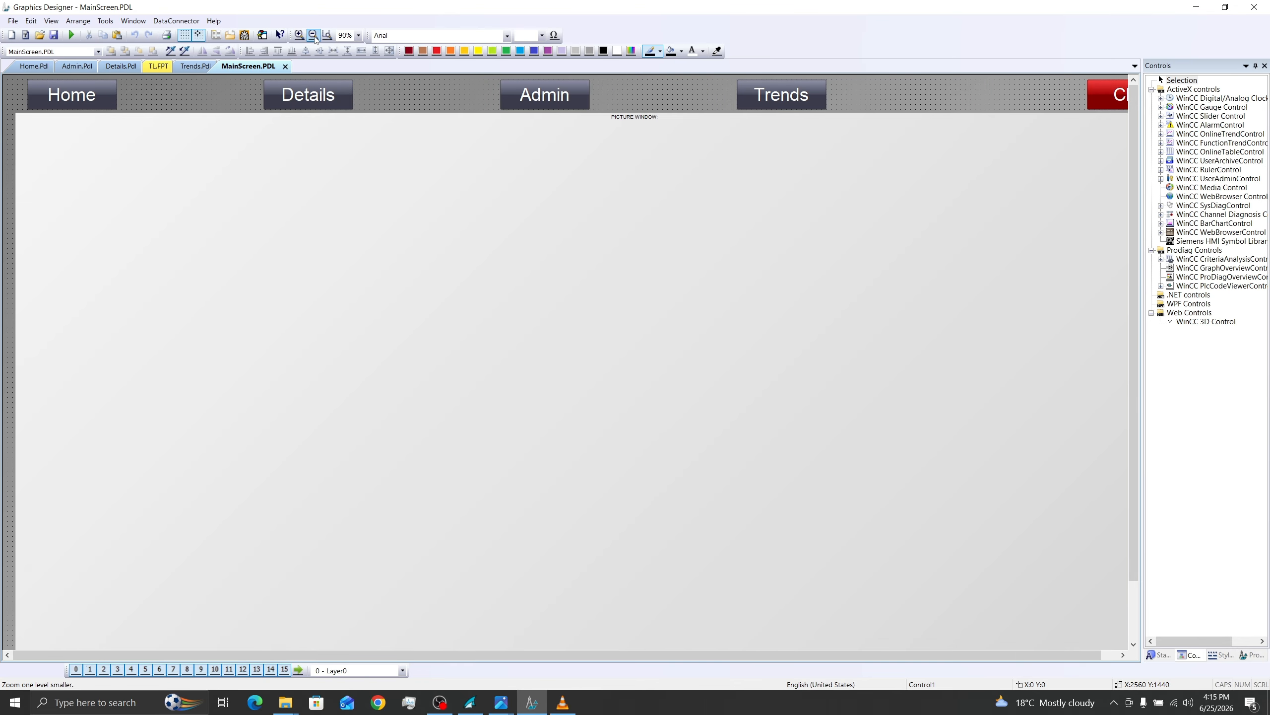
click(314, 35)
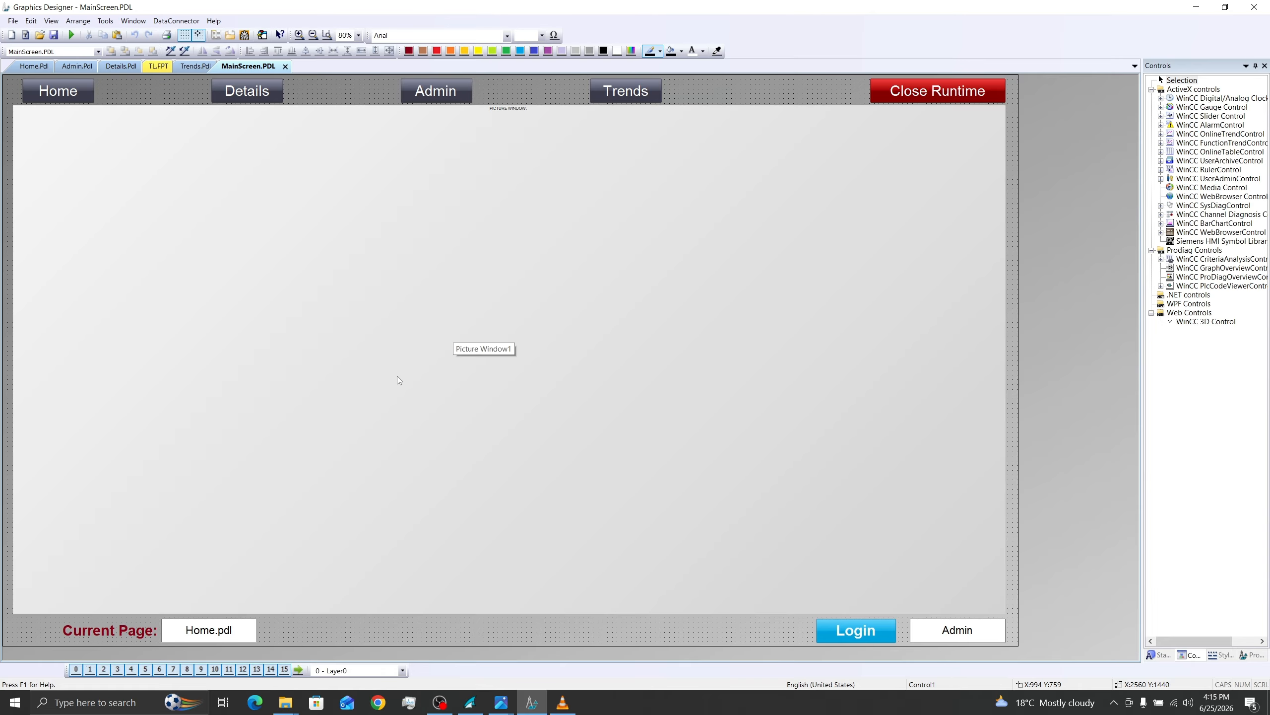
Step: Open the properties of the large picture window on MainScreen and set its Picture Name to home.pdl
click(237, 305)
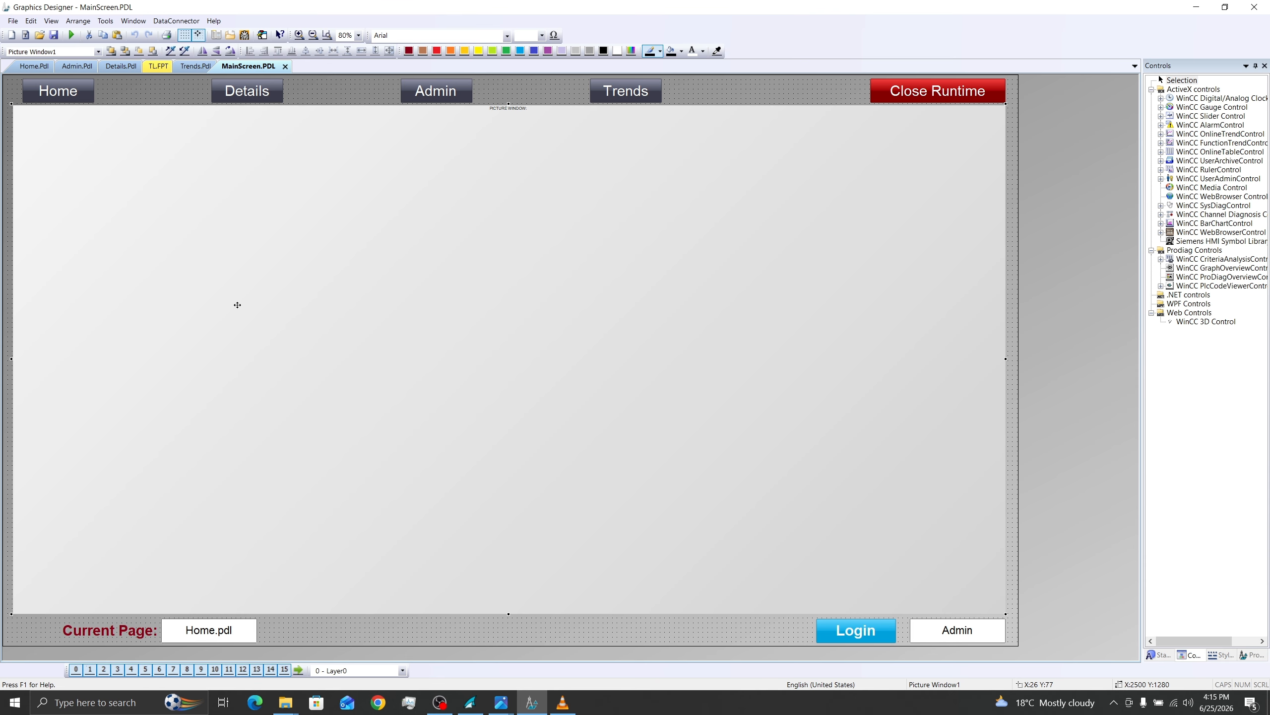
right_click(237, 305)
click(289, 440)
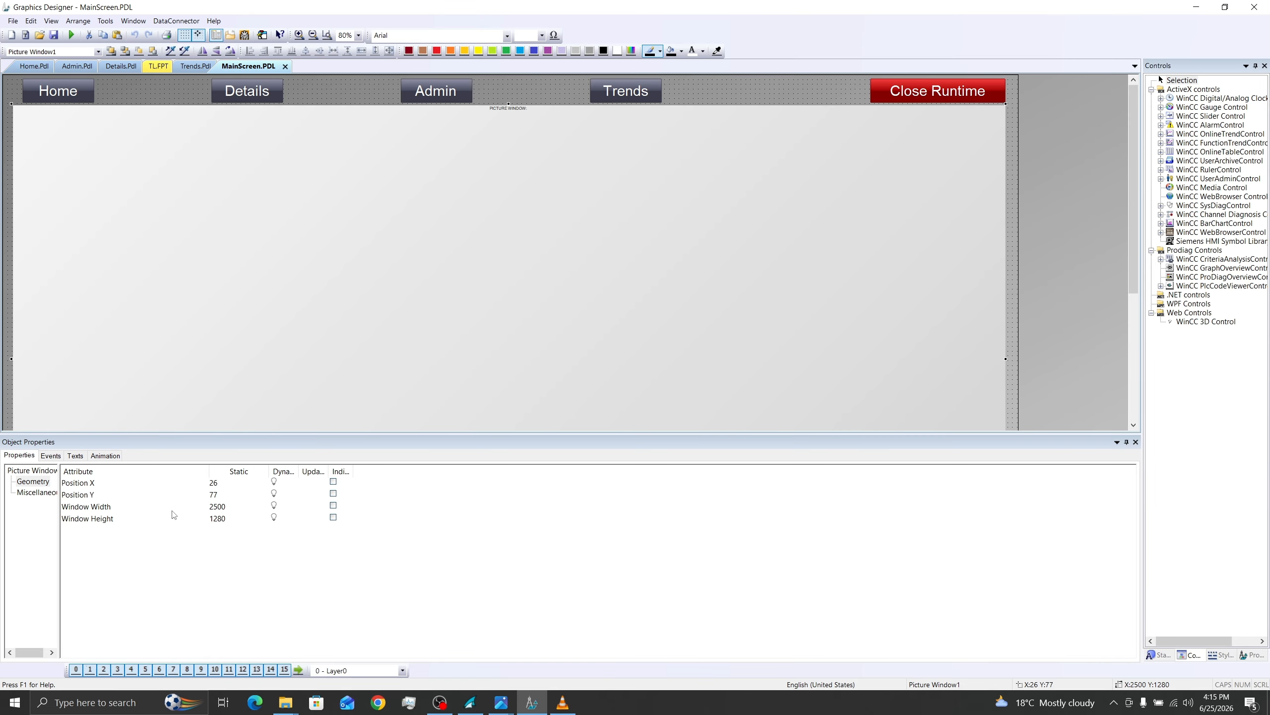
click(43, 496)
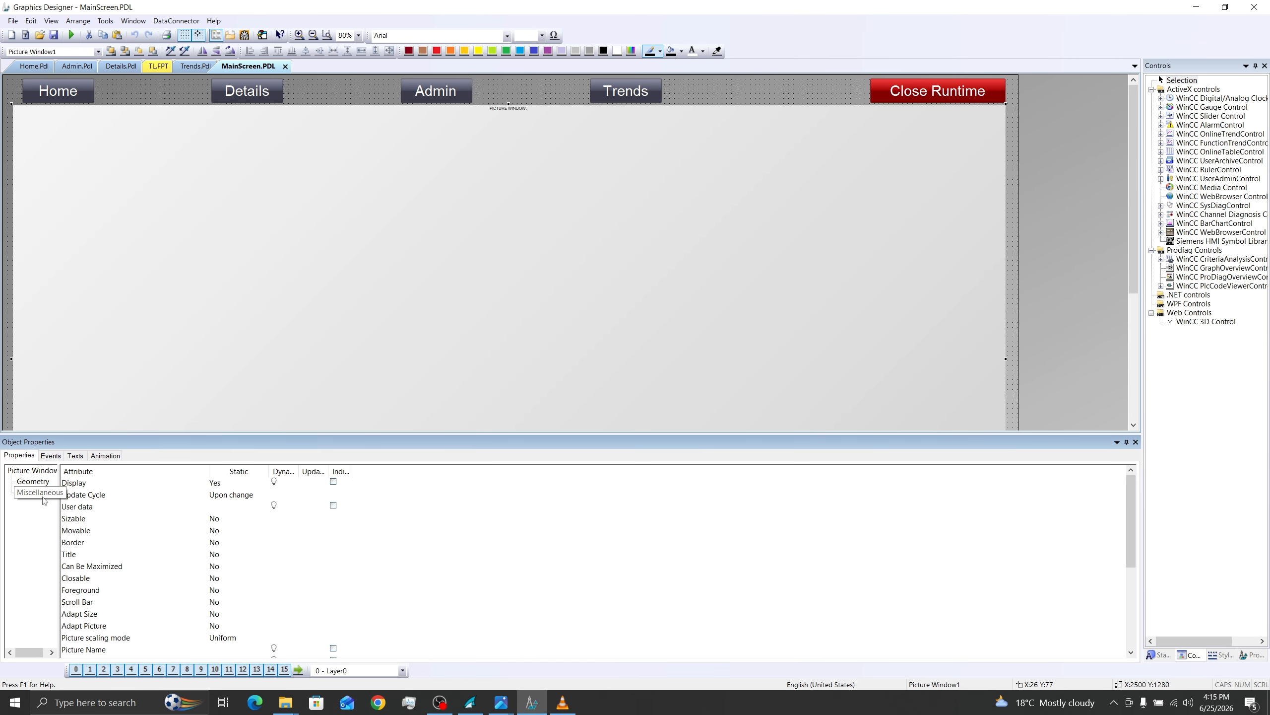
drag(1133, 508, 1131, 524)
click(76, 613)
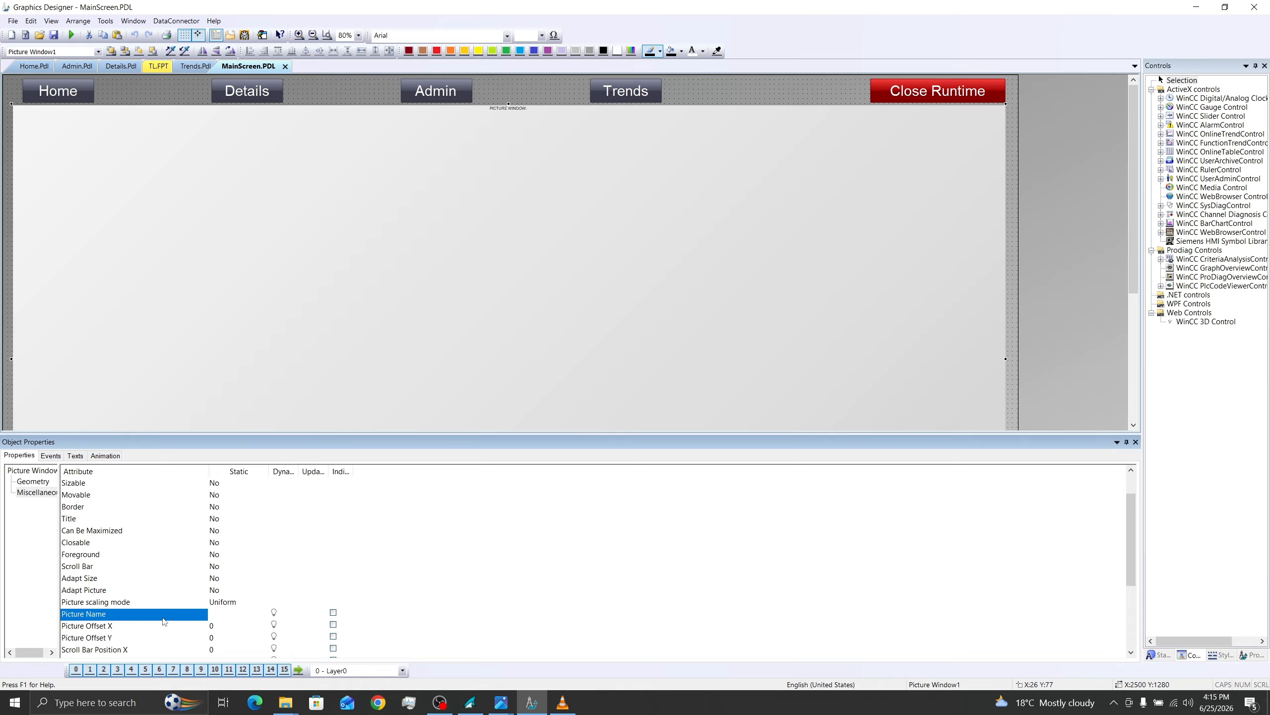
double_click(216, 618)
text(home.pdl)
key(Return)
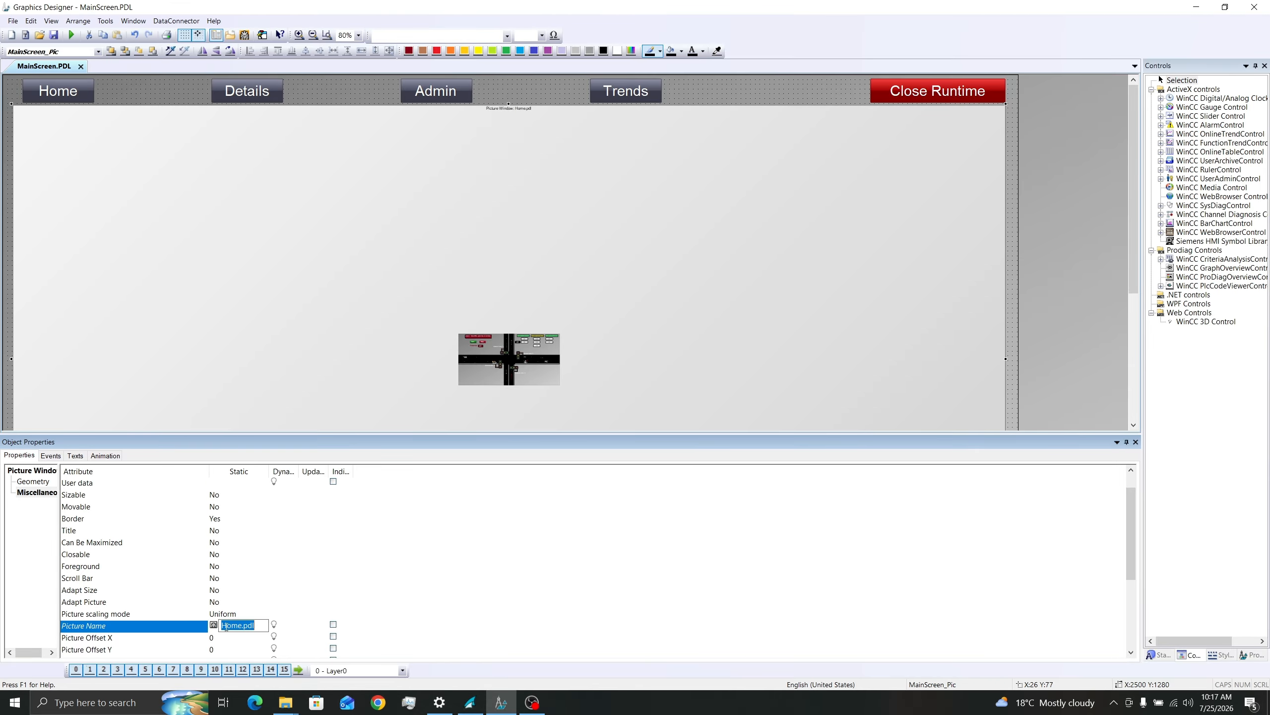
Step: Change the picture window's Picture Name to Admin.pdl
text(Admin.pdl)
key(Return)
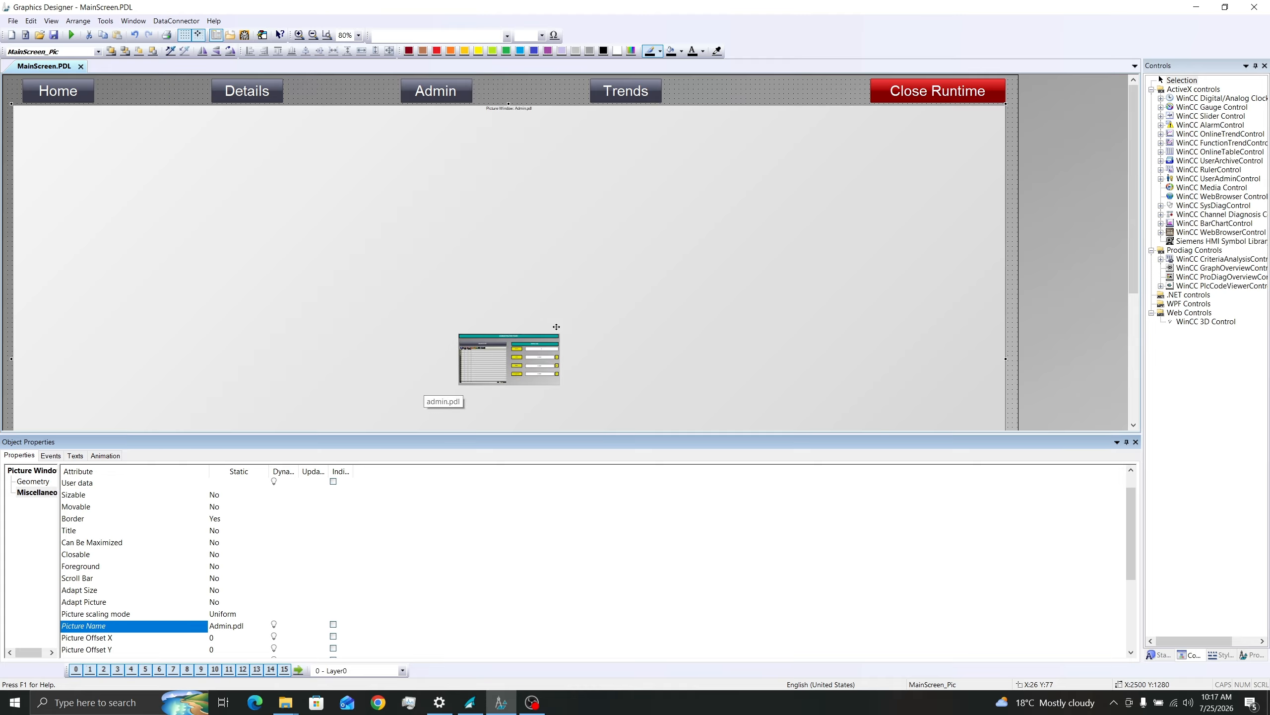
Step: Set the picture window's Picture Name back to Home.pdl
click(223, 628)
text(H)
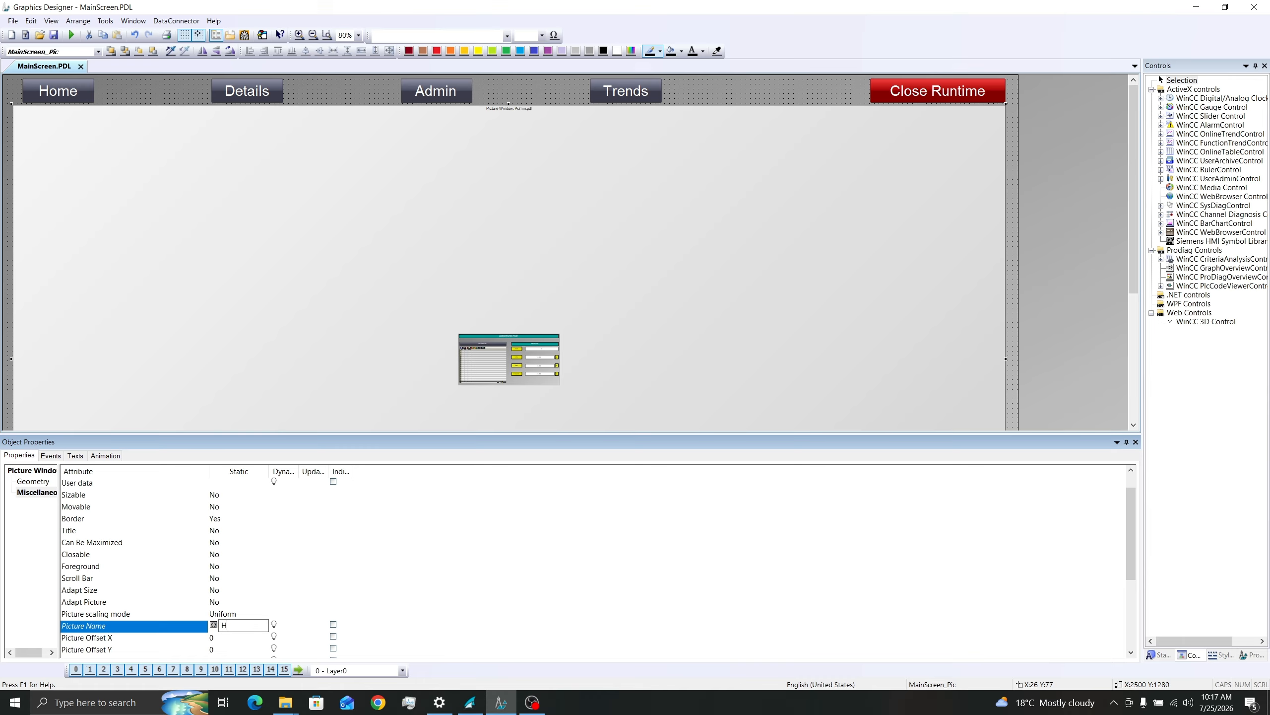
text(ome.pdl)
key(Return)
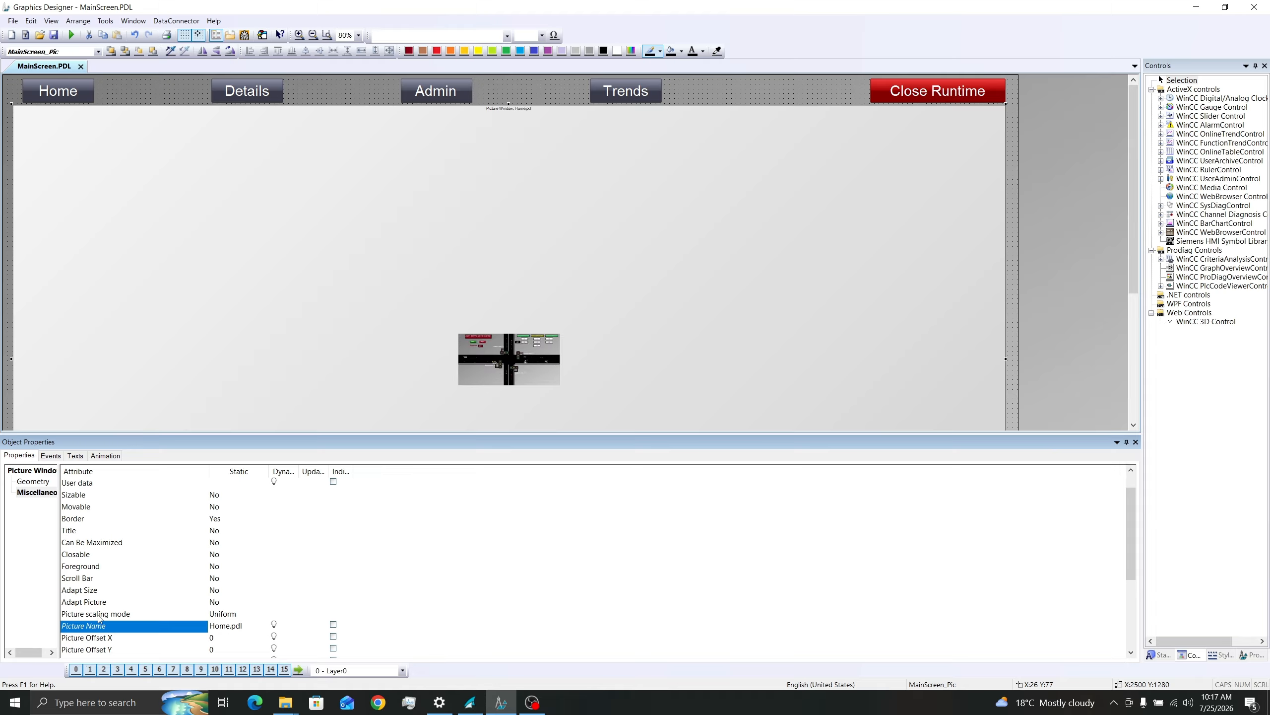
Step: Set the picture window's Adapt Picture attribute to Yes
click(75, 602)
double_click(214, 603)
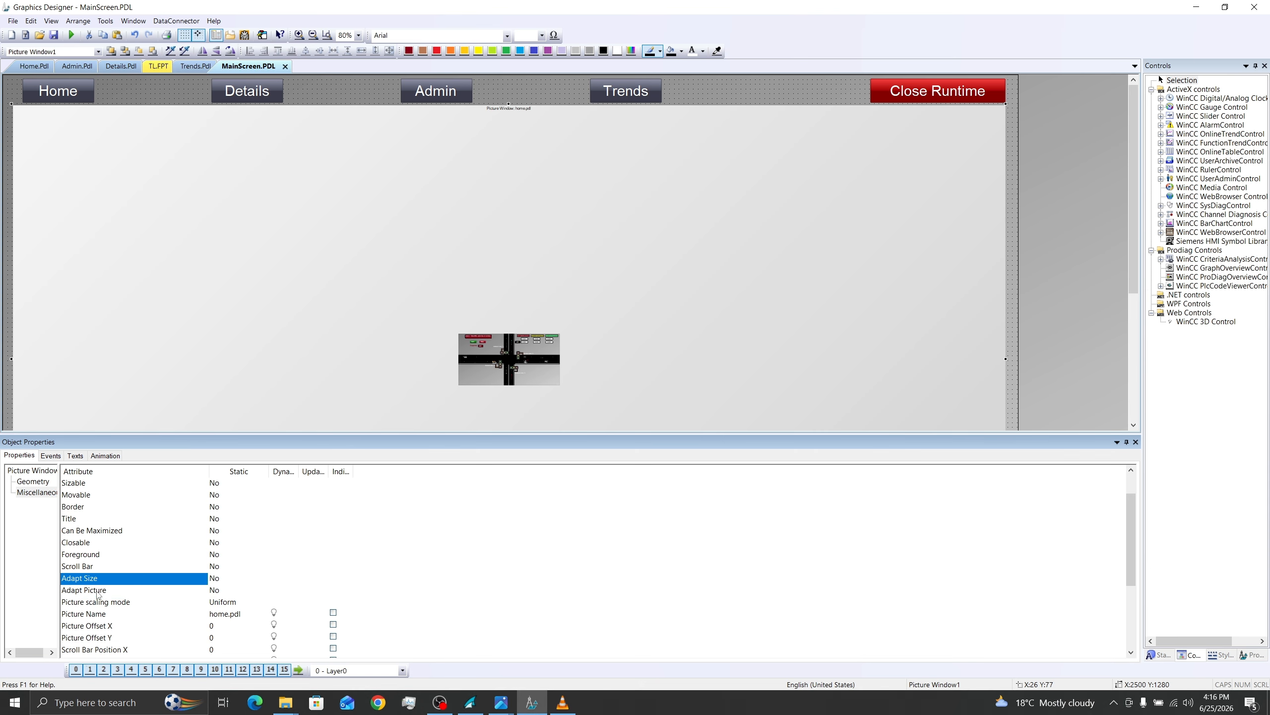
click(99, 595)
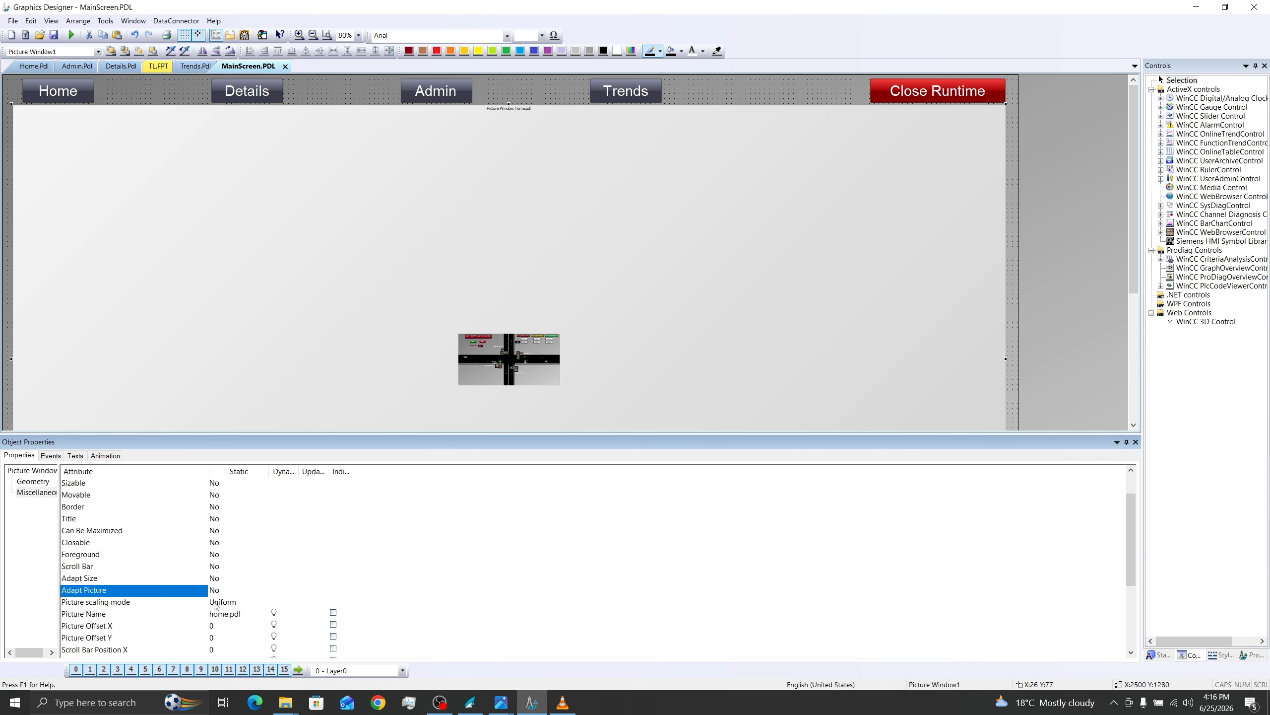
double_click(214, 591)
Step: Change the picture window's Object Name to MainScreen_Pic
click(58, 91)
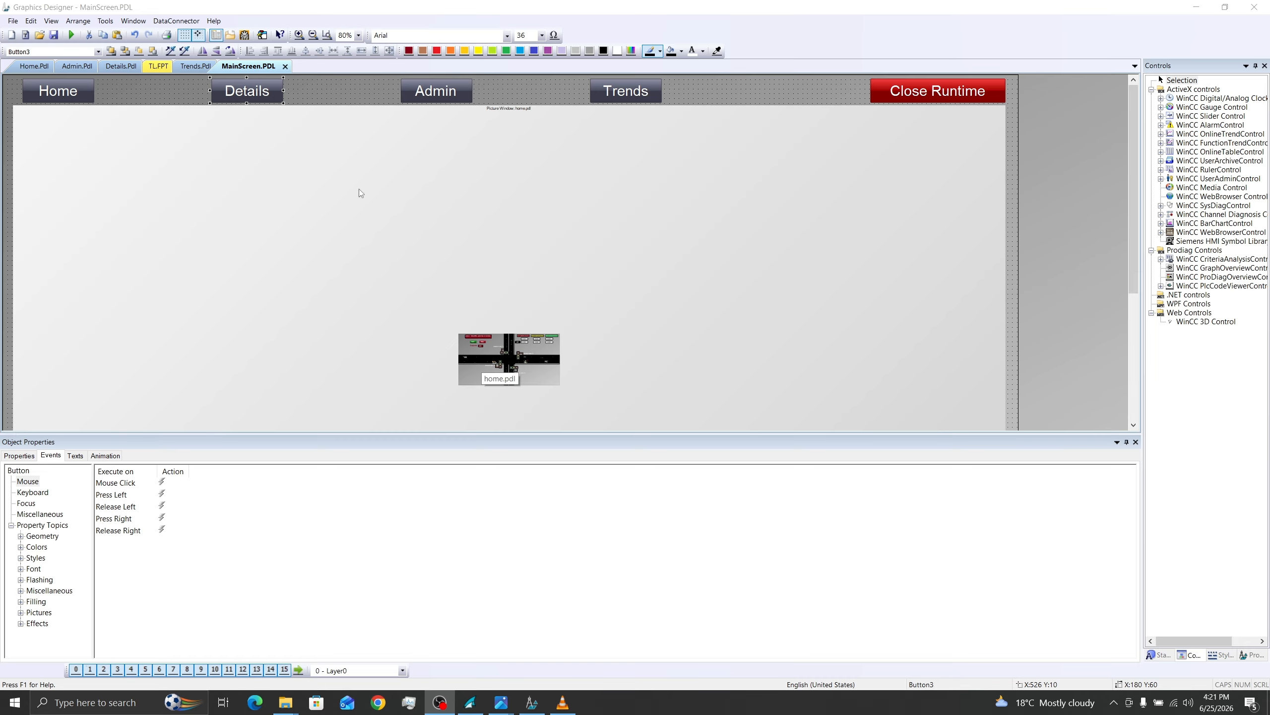
click(342, 178)
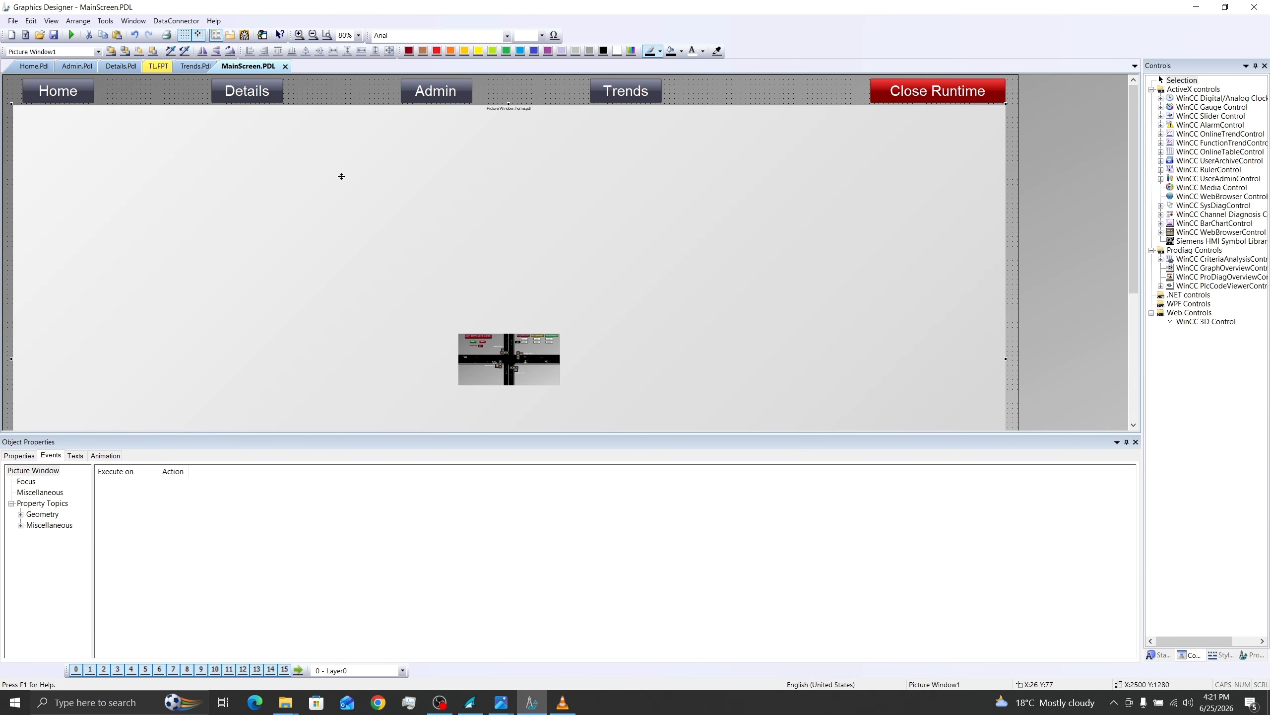
click(18, 455)
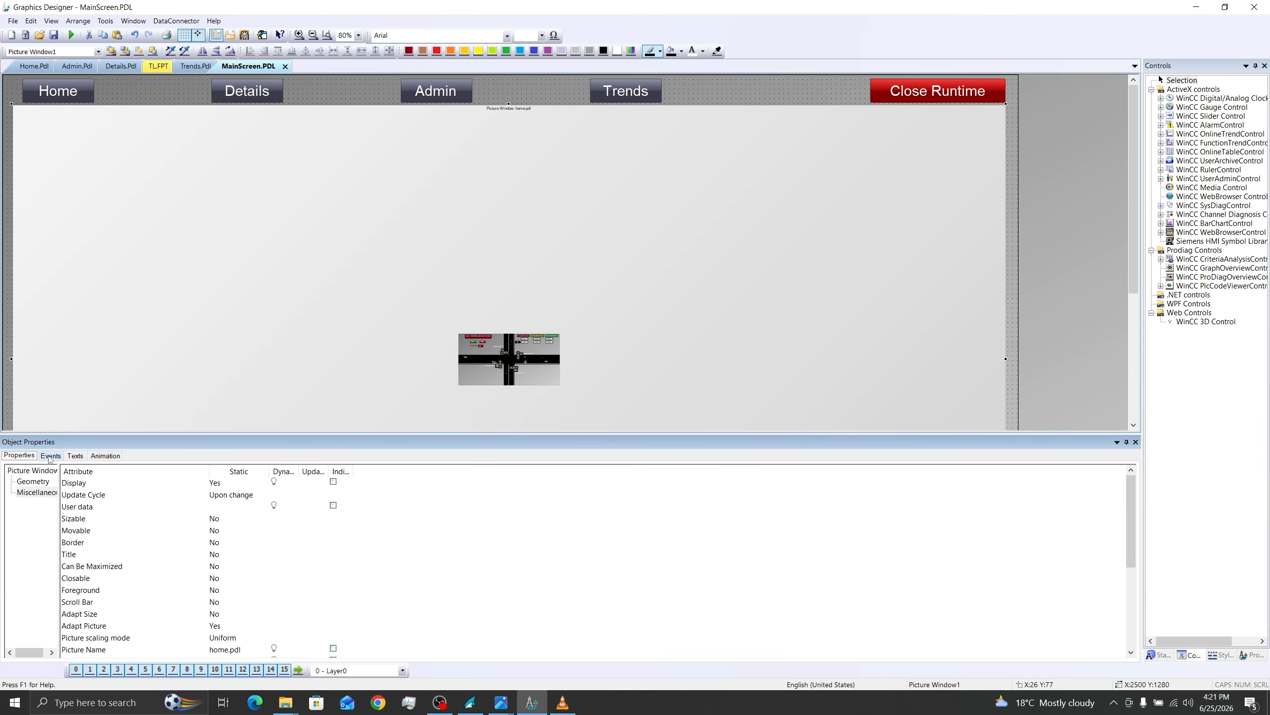
click(28, 471)
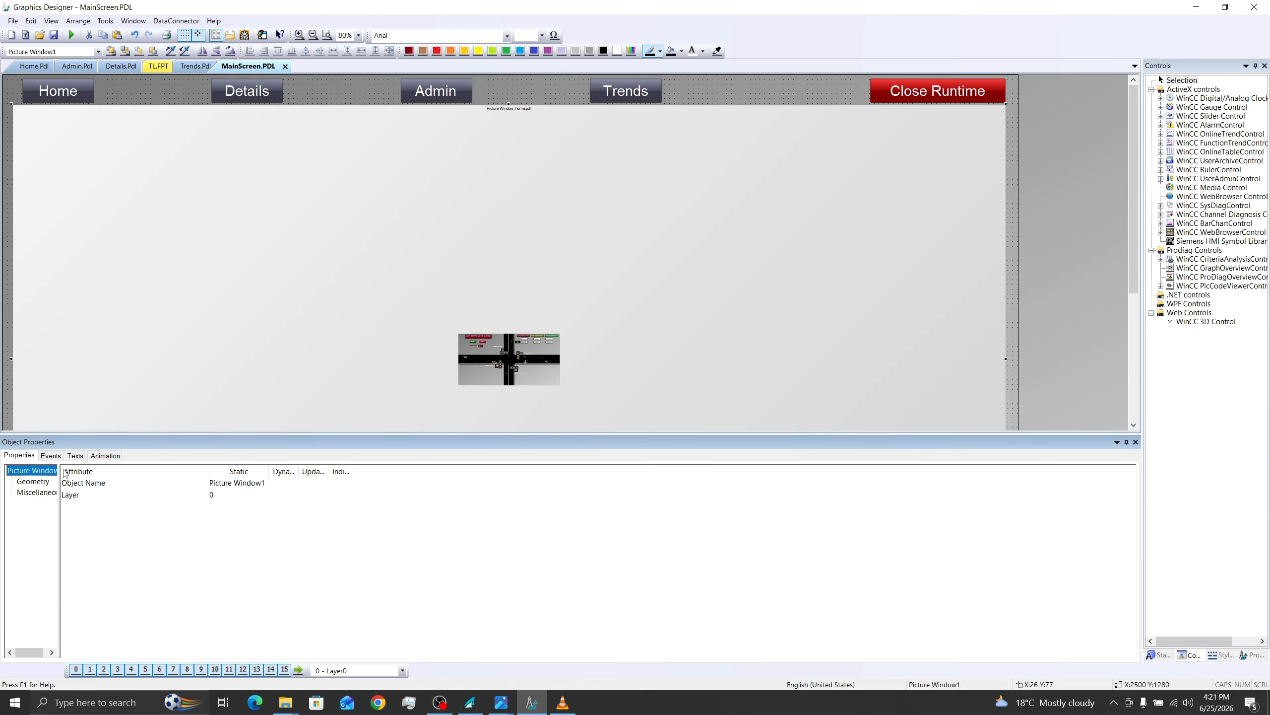
double_click(244, 483)
key(BackSpace)
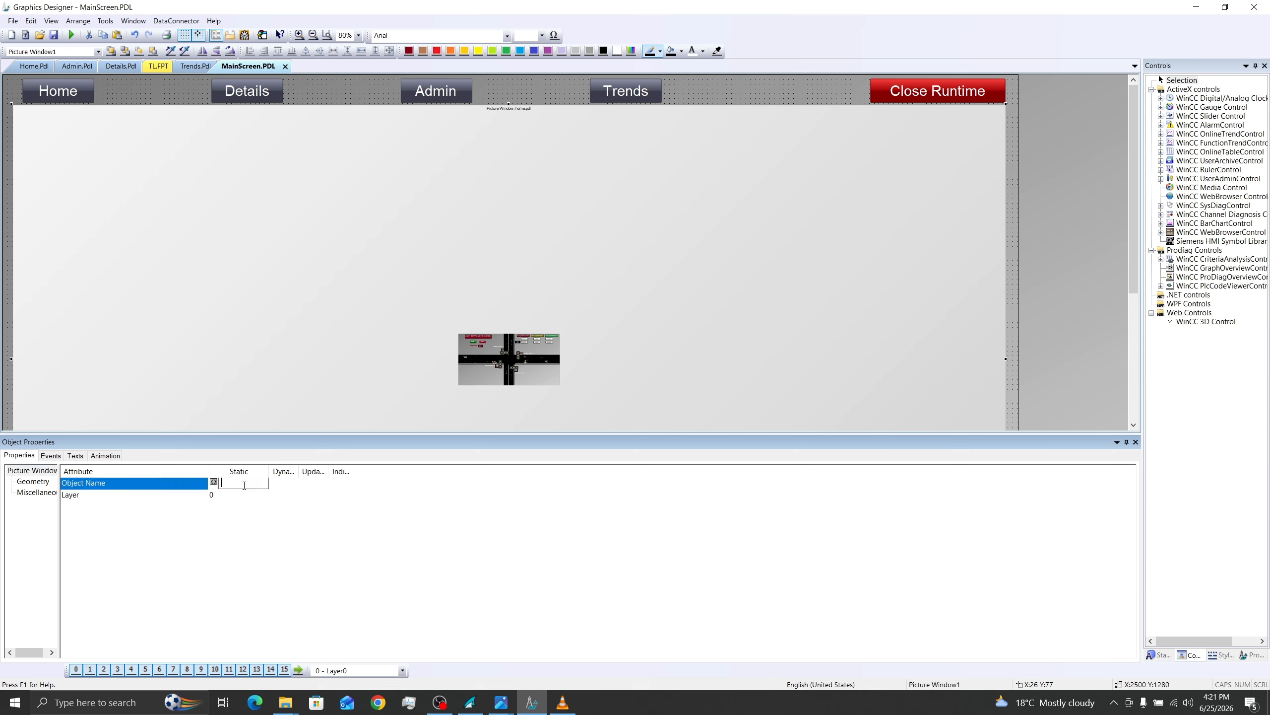
text(MainScreen_Pic)
key(Return)
Step: Add a direct connection to the Home button's Press Left event, from its own Text property to the Picture Name of MainScreen_Pic
click(63, 94)
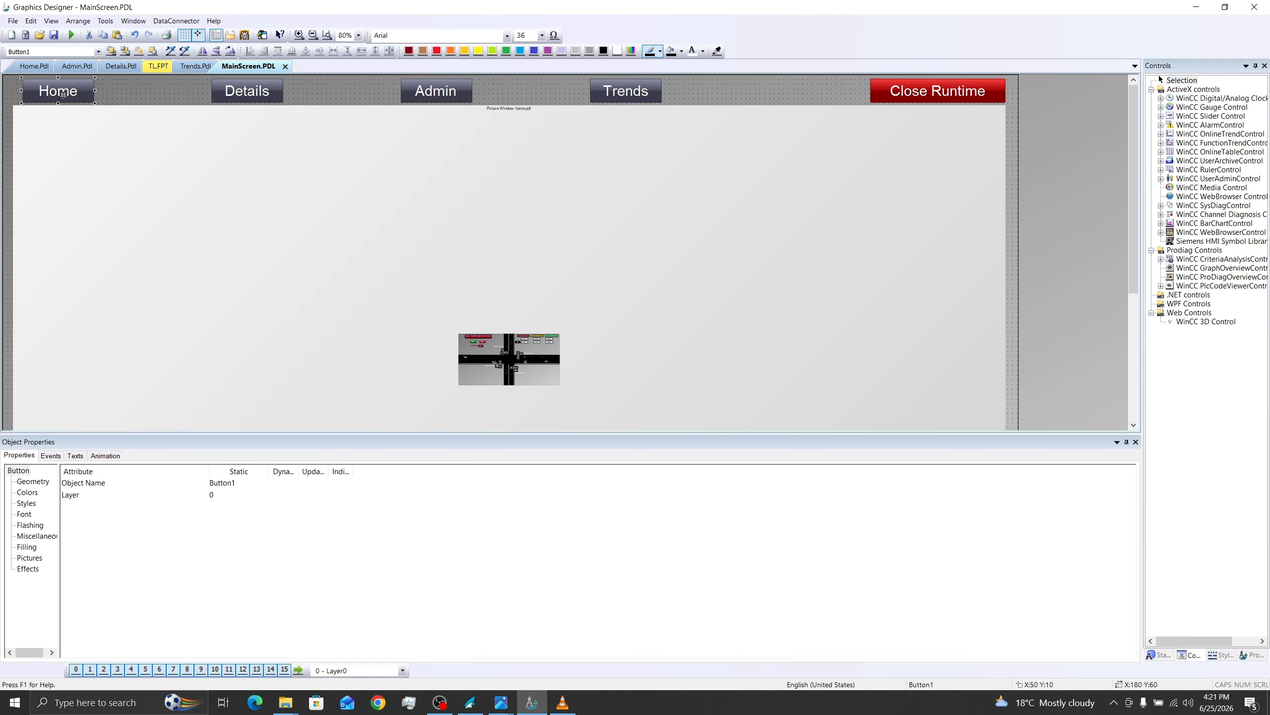
click(51, 456)
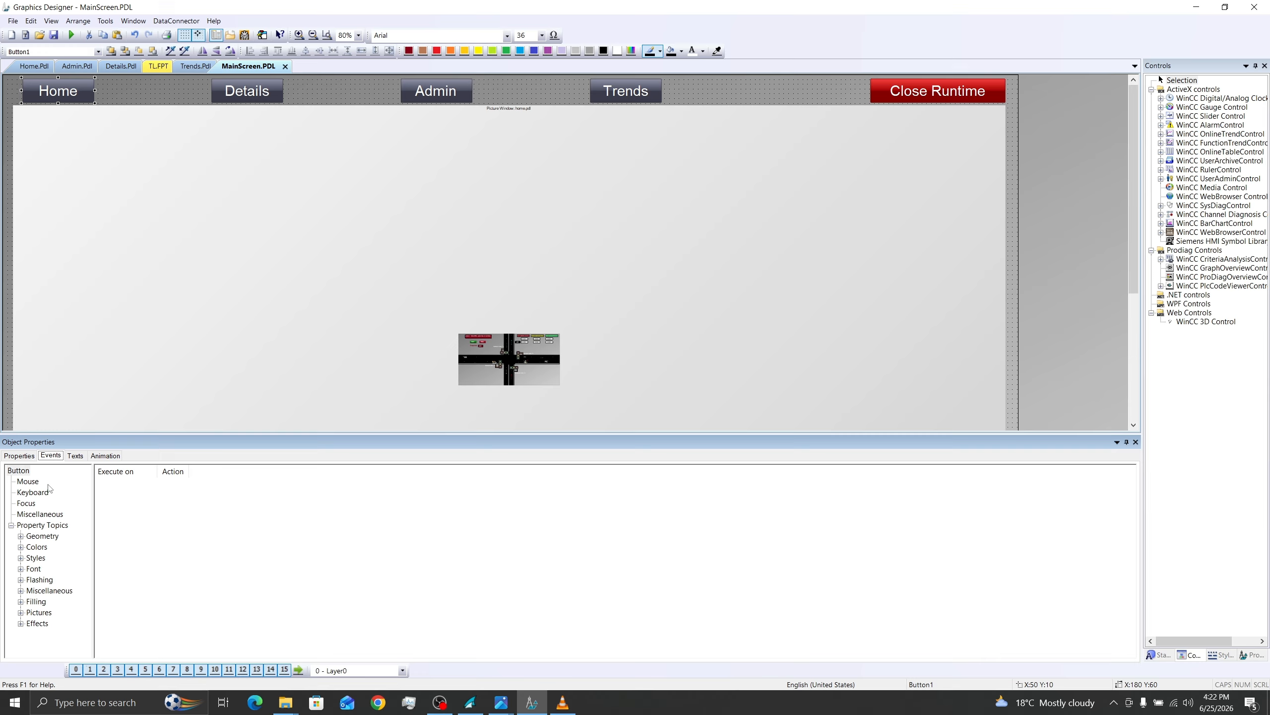
click(34, 486)
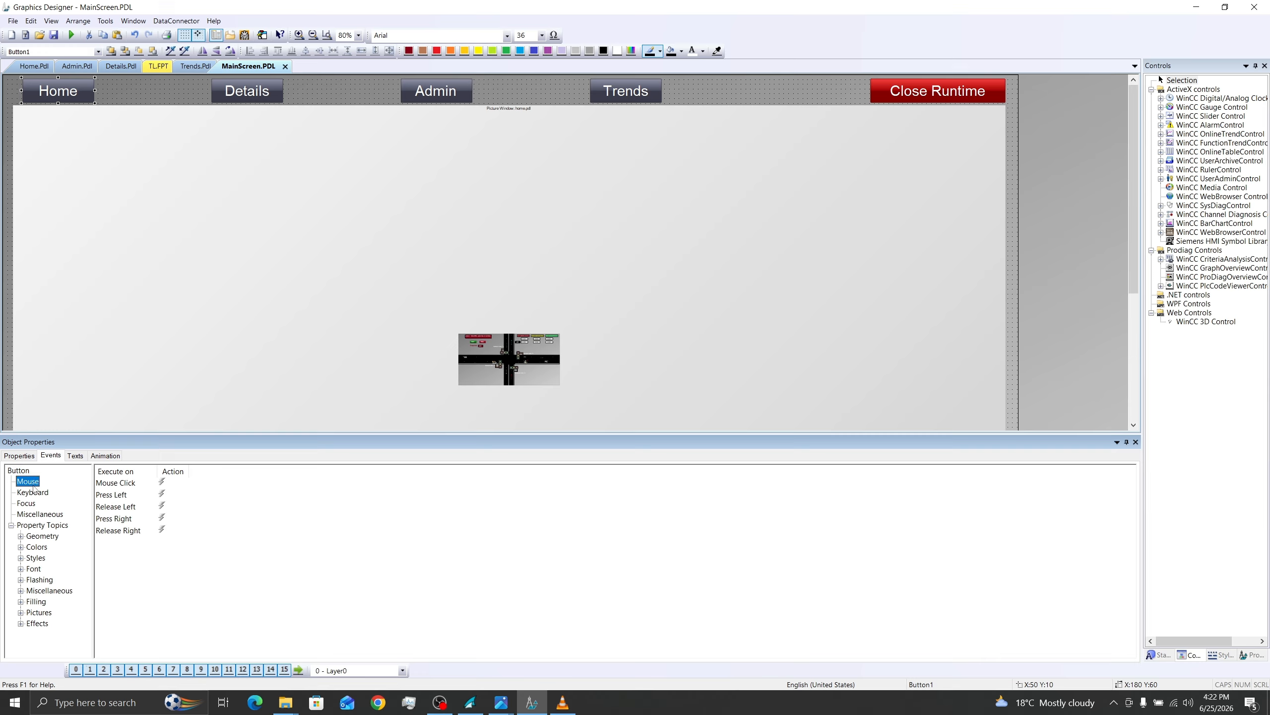
right_click(162, 497)
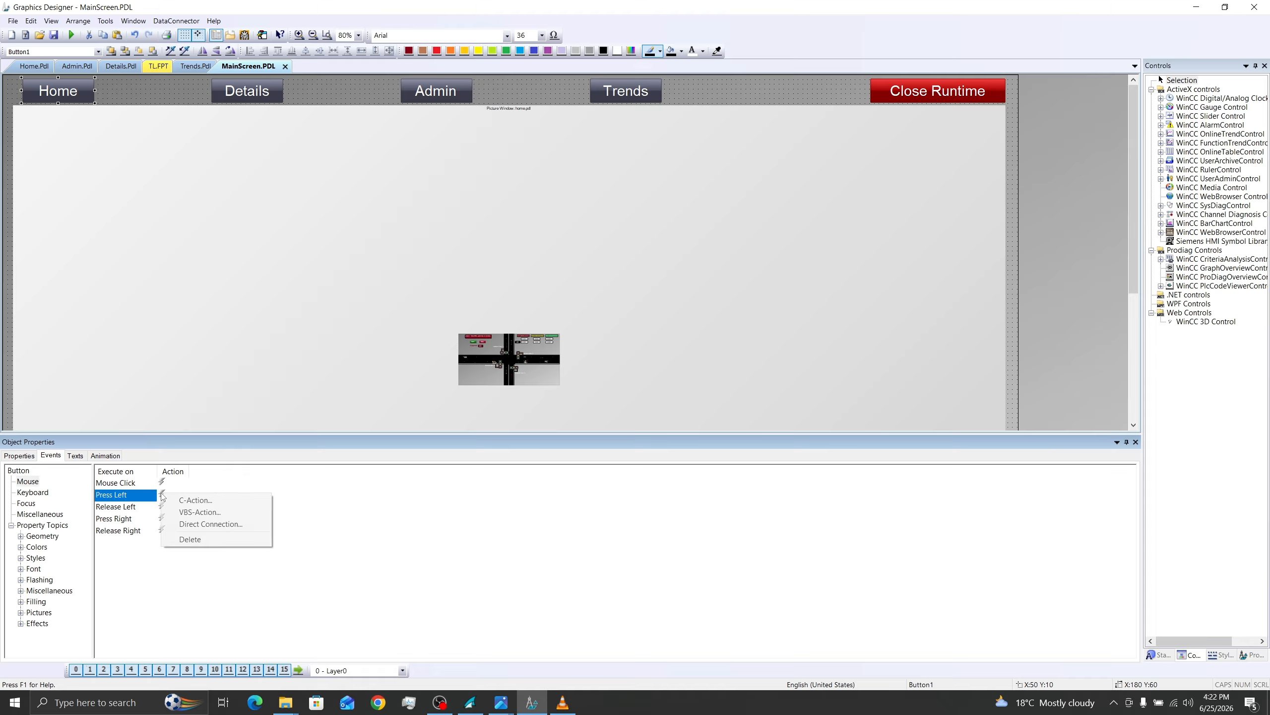
click(188, 524)
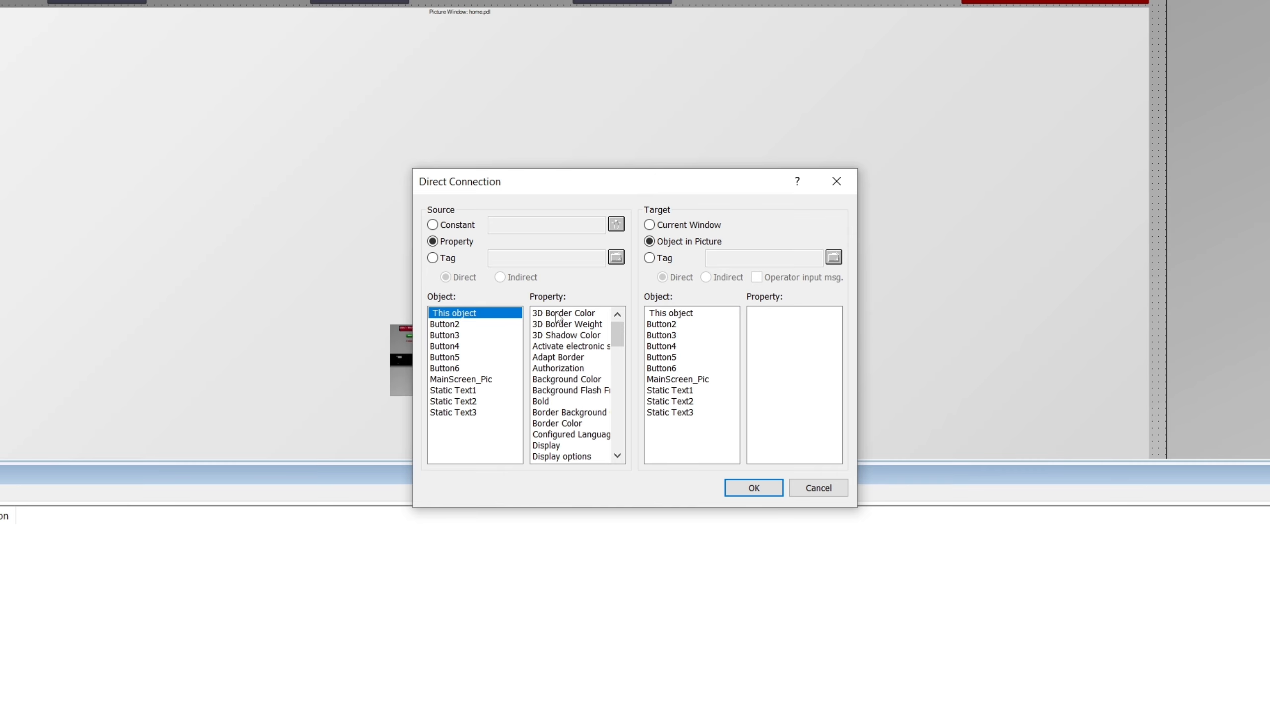
scroll(570, 380, down, 10)
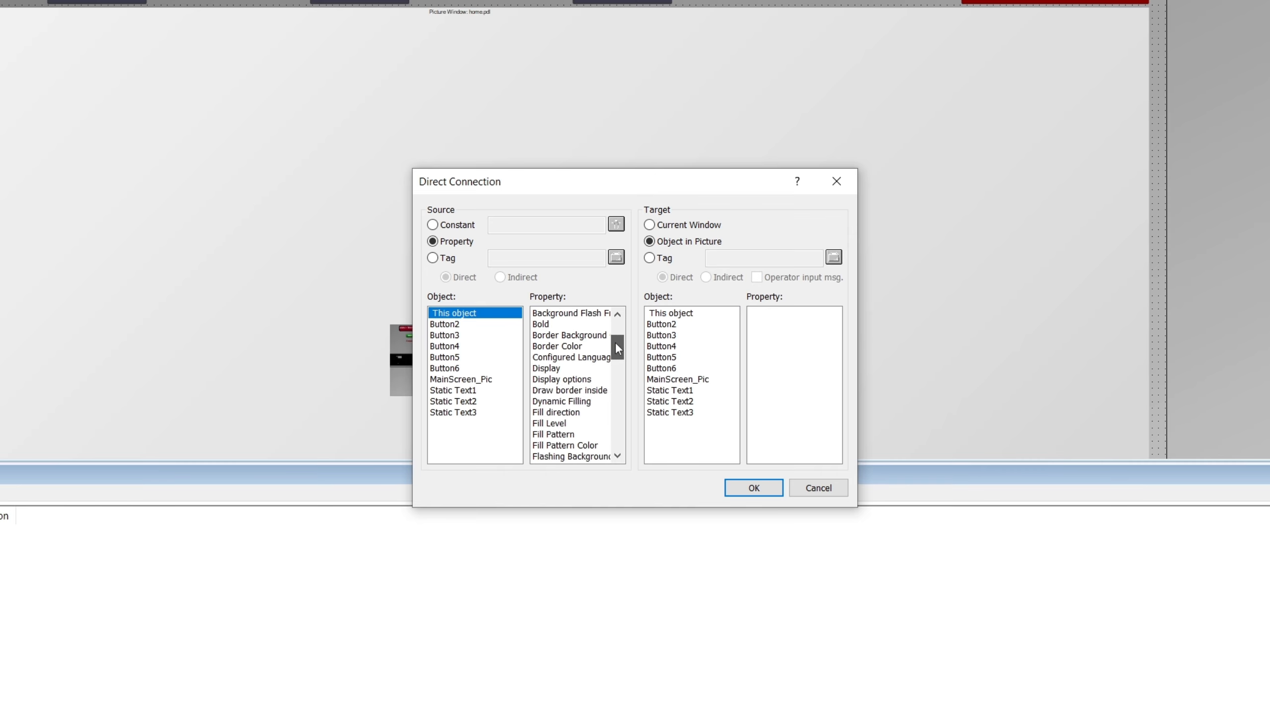
click(541, 402)
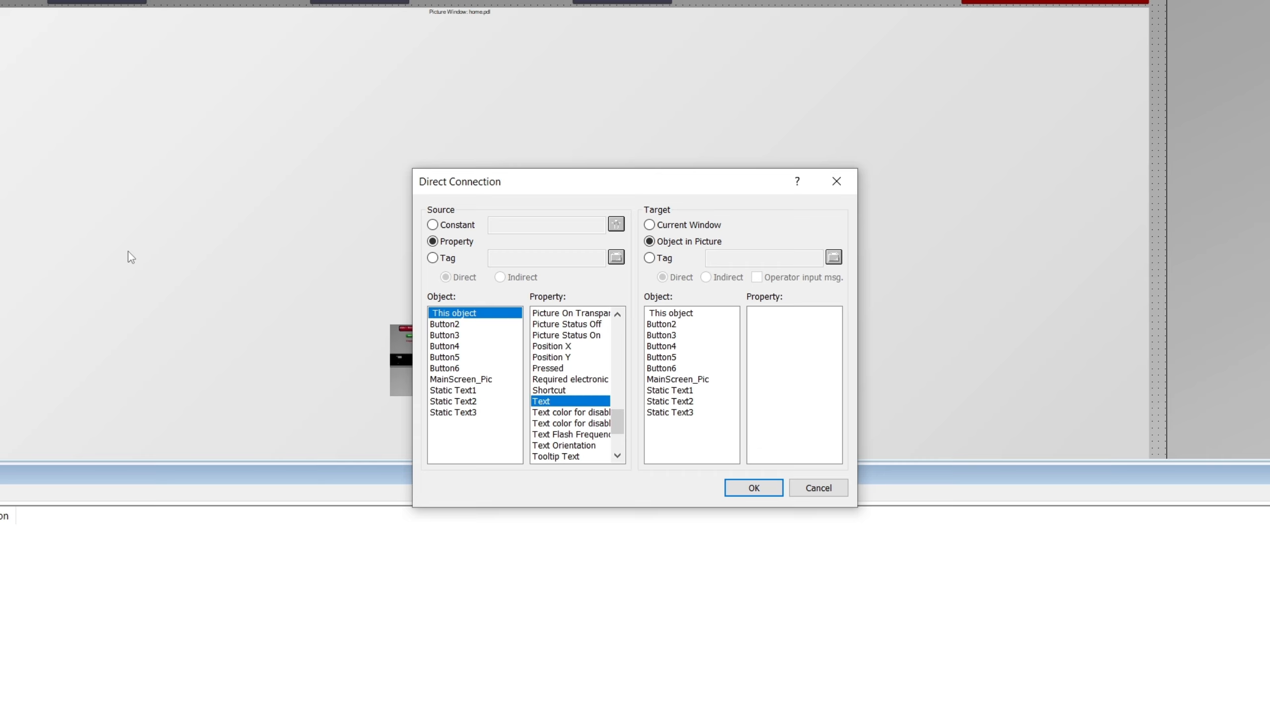
click(686, 379)
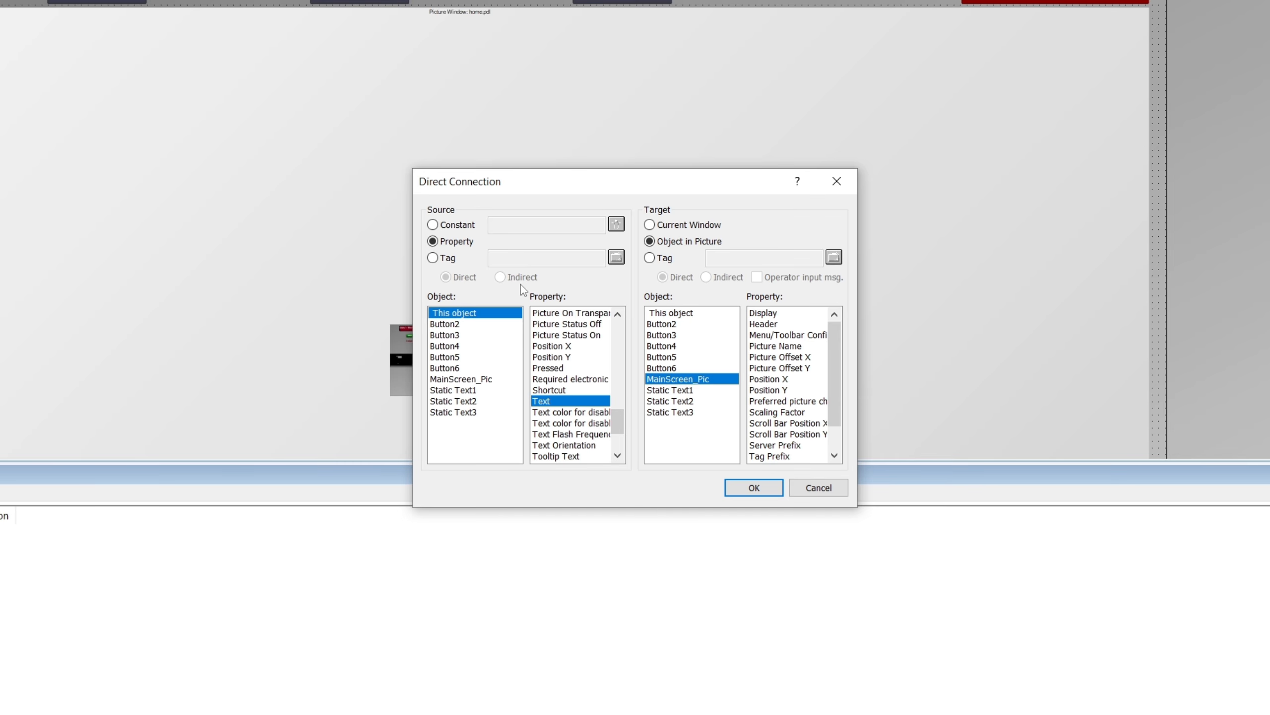
drag(620, 181, 980, 63)
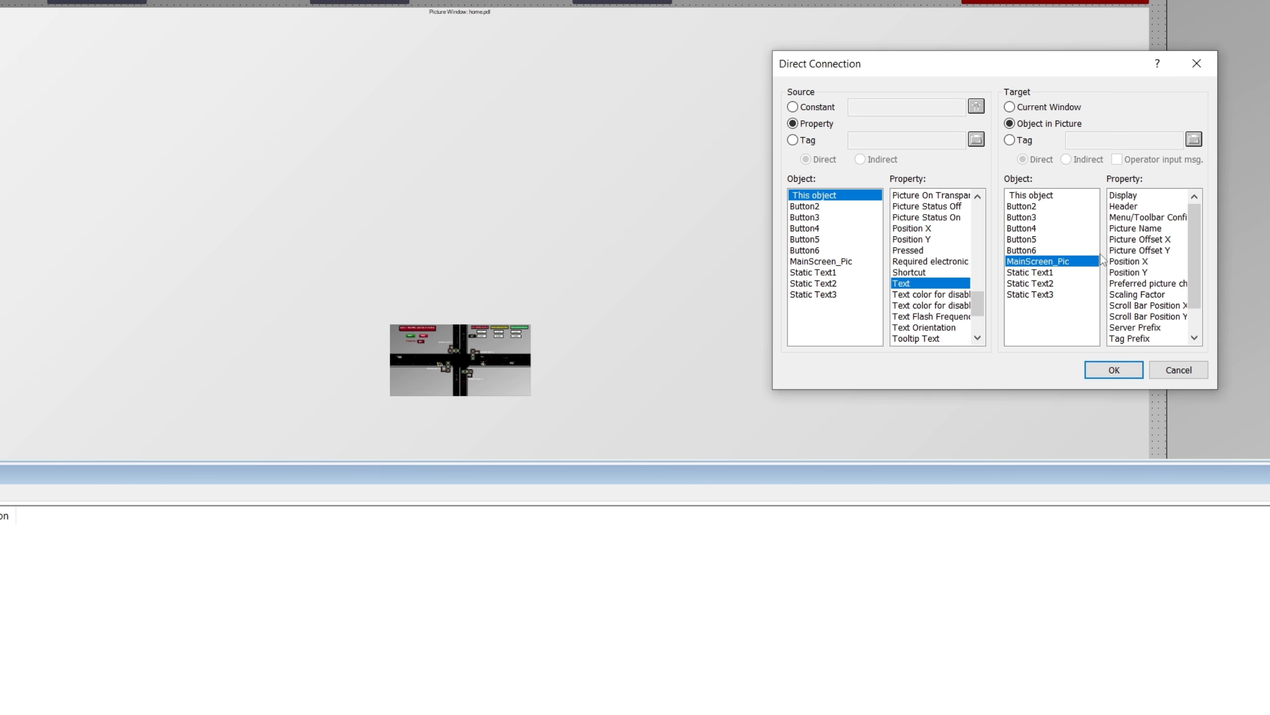
click(1133, 229)
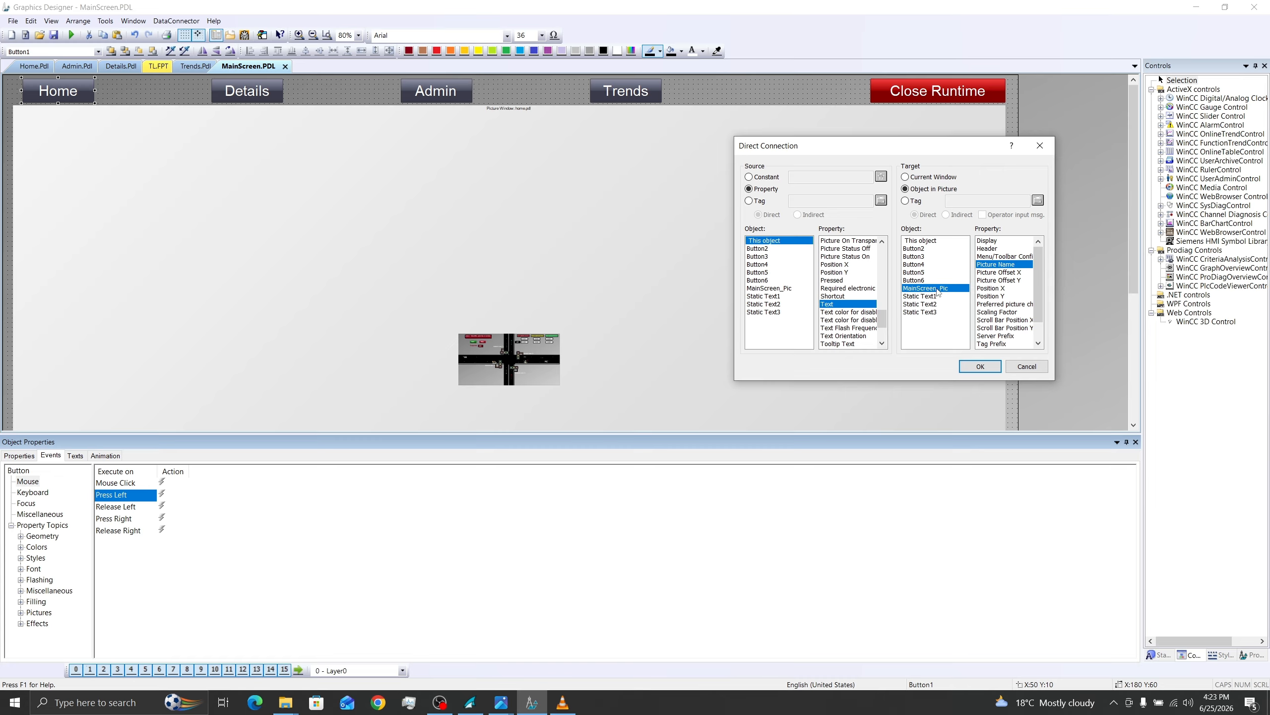
click(980, 365)
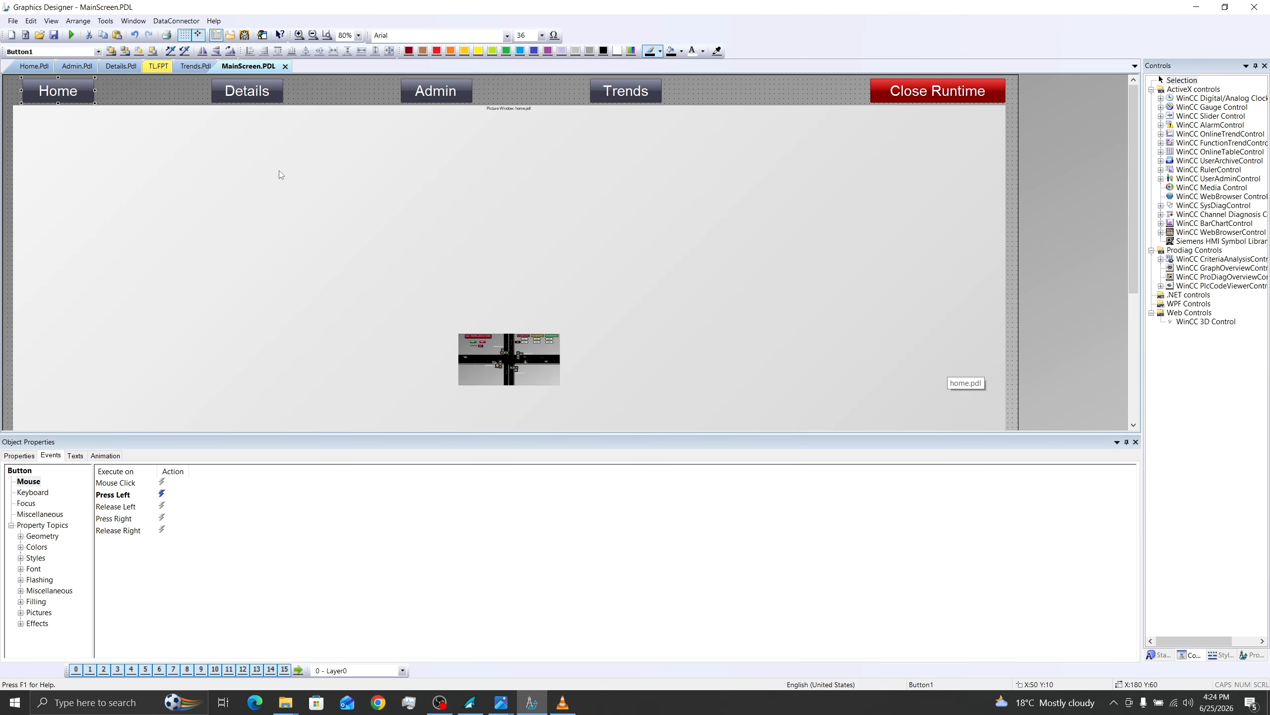
Step: Add a direct connection to the Details button's Press Left event, from its own Text to the Picture Name of MainScreen_Pic
click(239, 94)
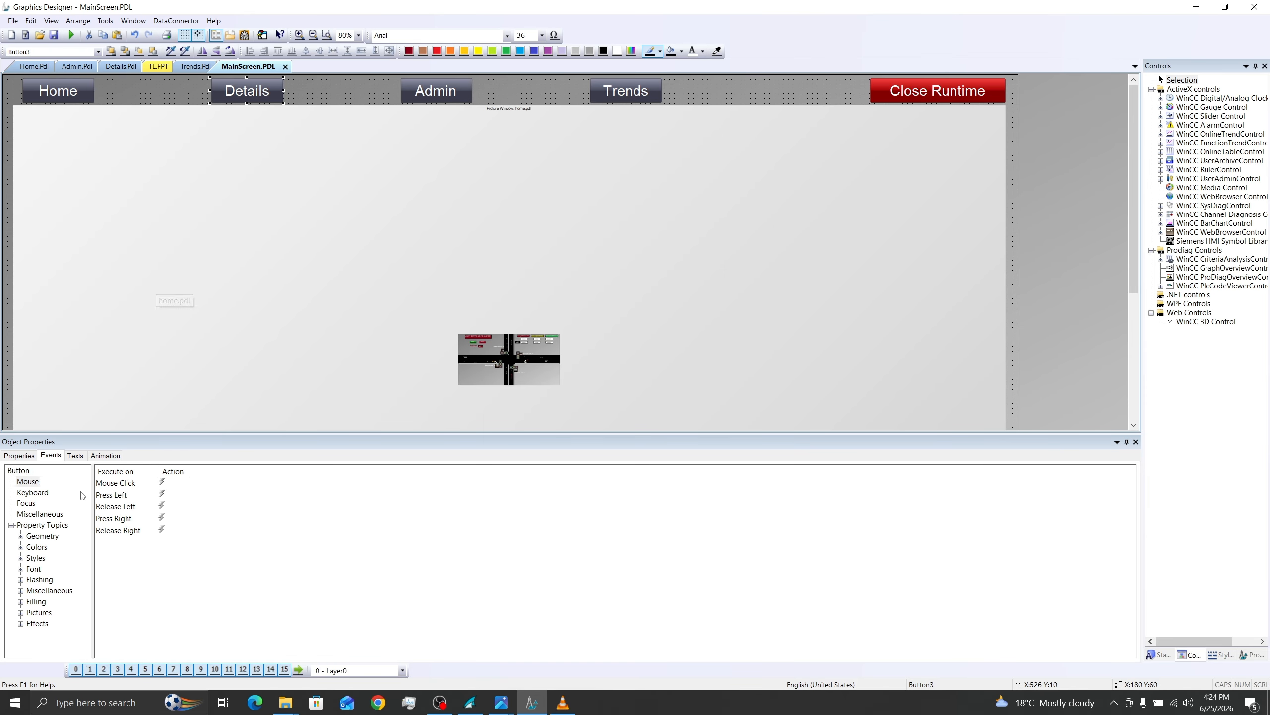
click(115, 495)
right_click(162, 494)
click(196, 527)
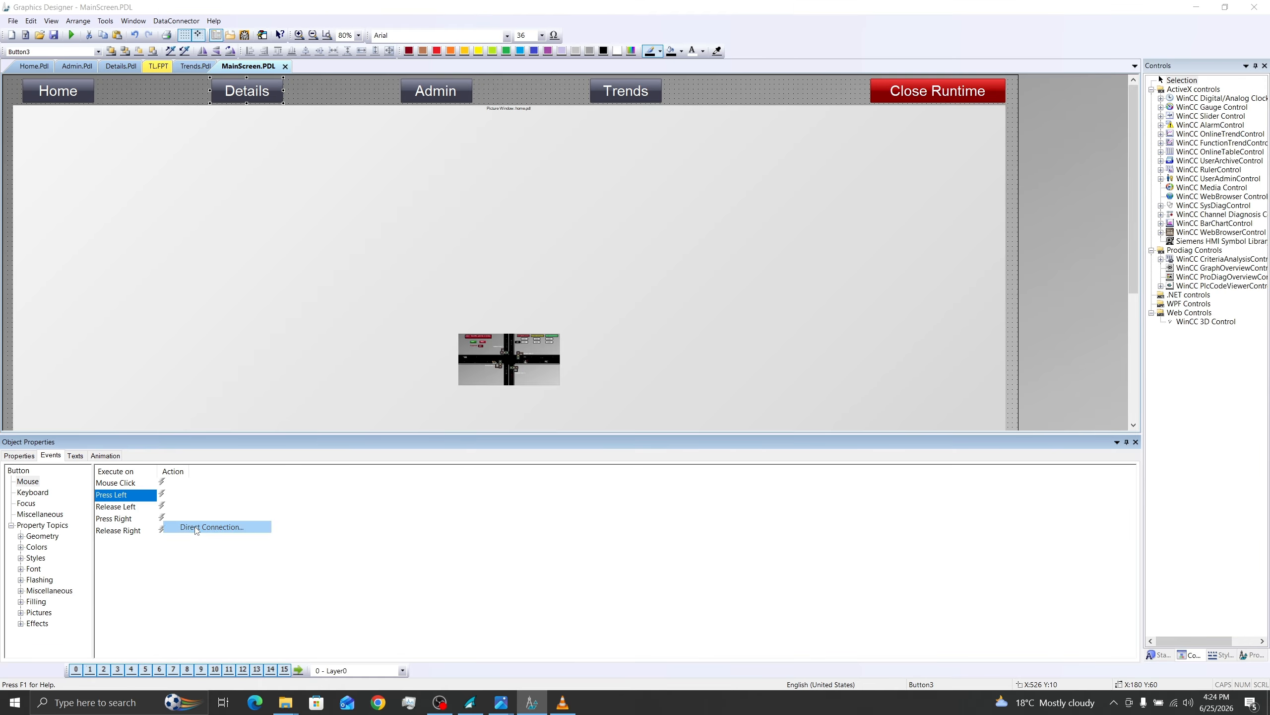
click(666, 372)
click(741, 349)
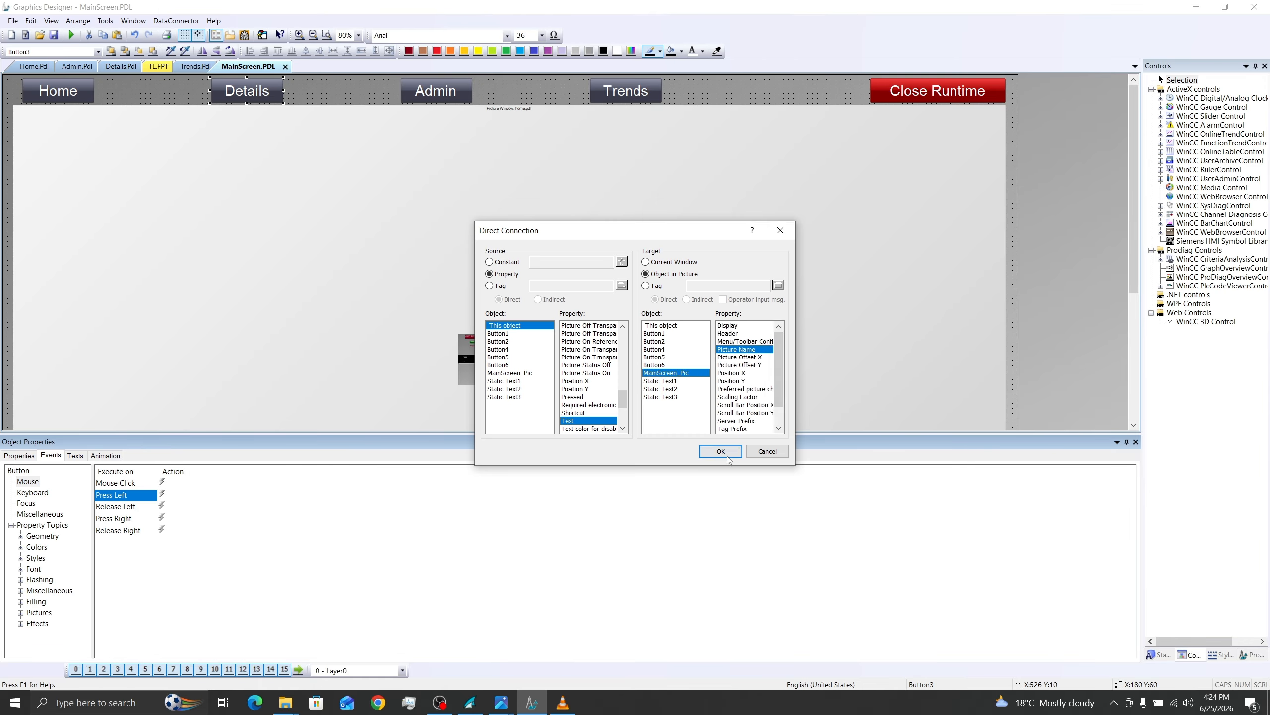
click(721, 451)
Step: Add a direct connection to the Admin button's Press Left event, from its own Text to the Picture Name of MainScreen_Pic
click(463, 94)
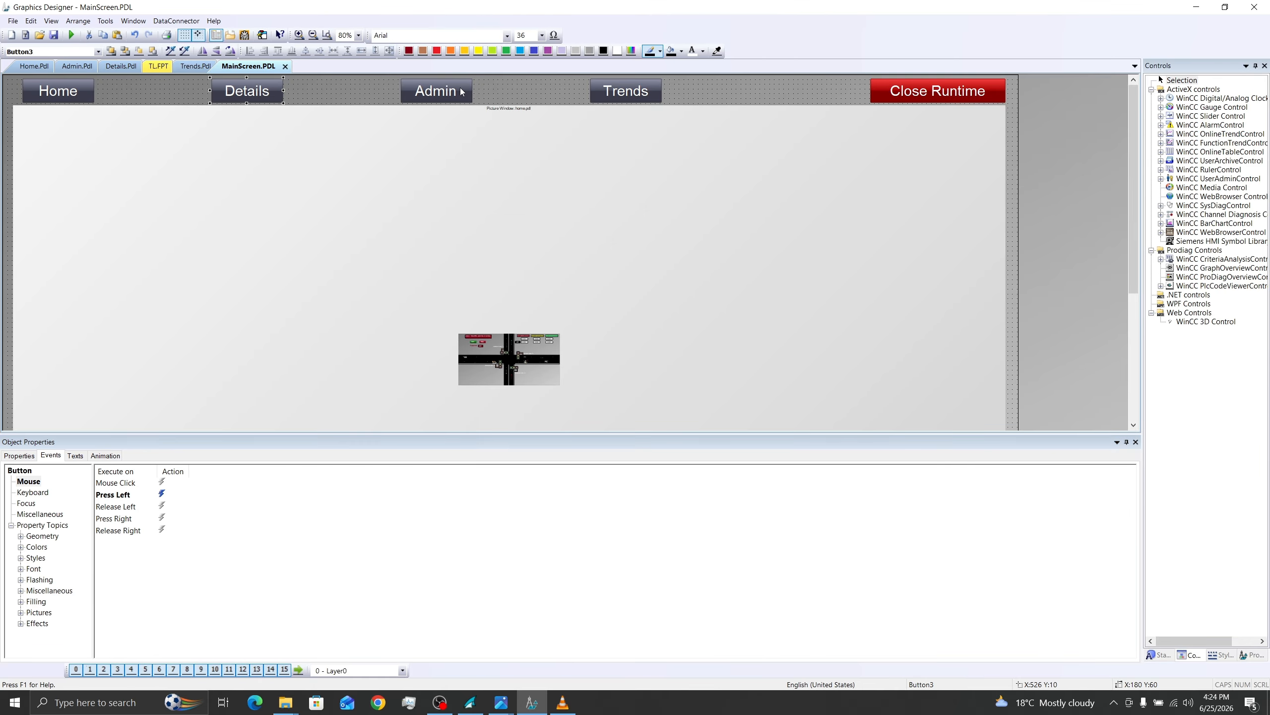
right_click(162, 494)
click(196, 527)
click(574, 413)
click(655, 373)
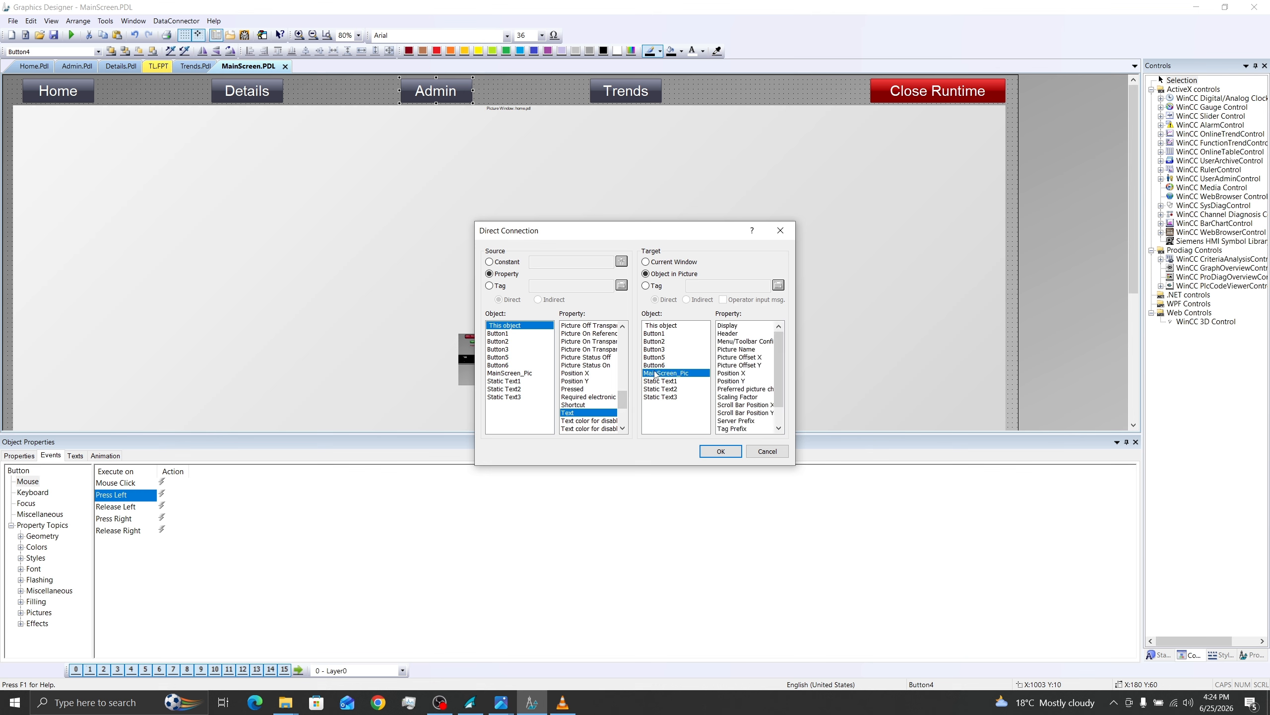
click(738, 349)
click(720, 451)
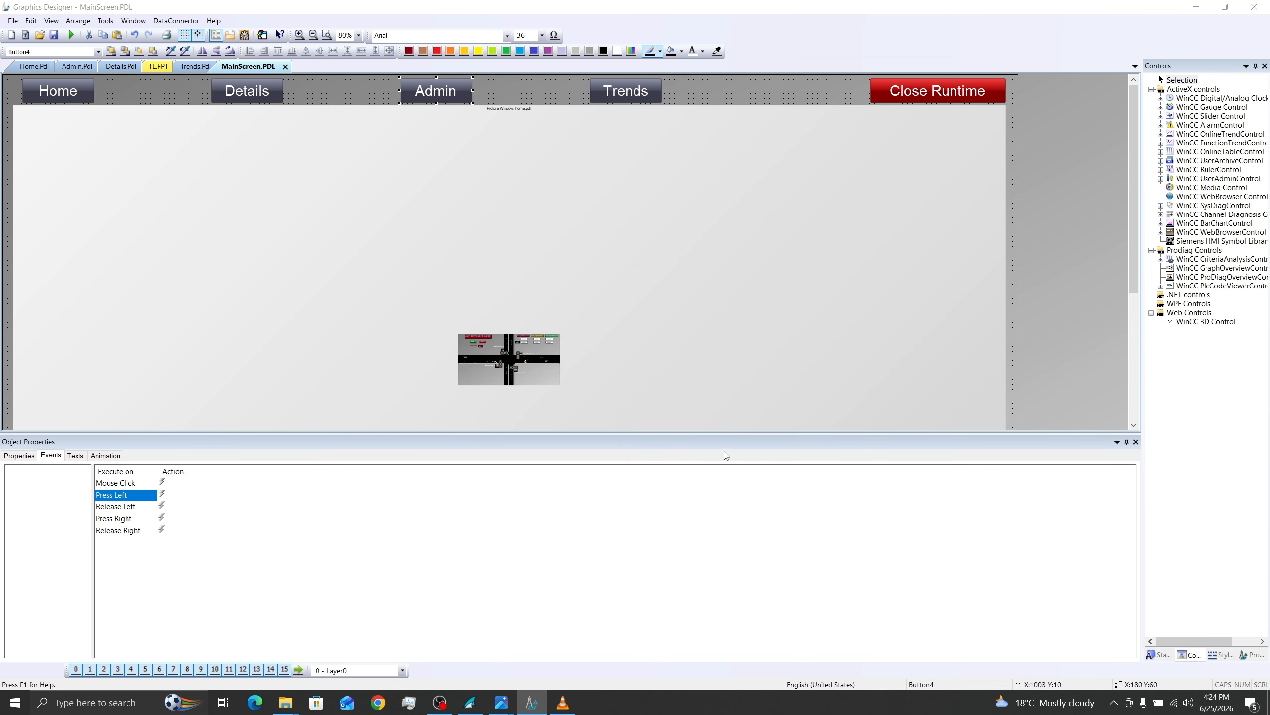
Step: Add a direct connection to the Trends button's Press Left event, from its own Text to MainScreen_Pic's Picture Name, and save the picture
key(Tab)
right_click(161, 494)
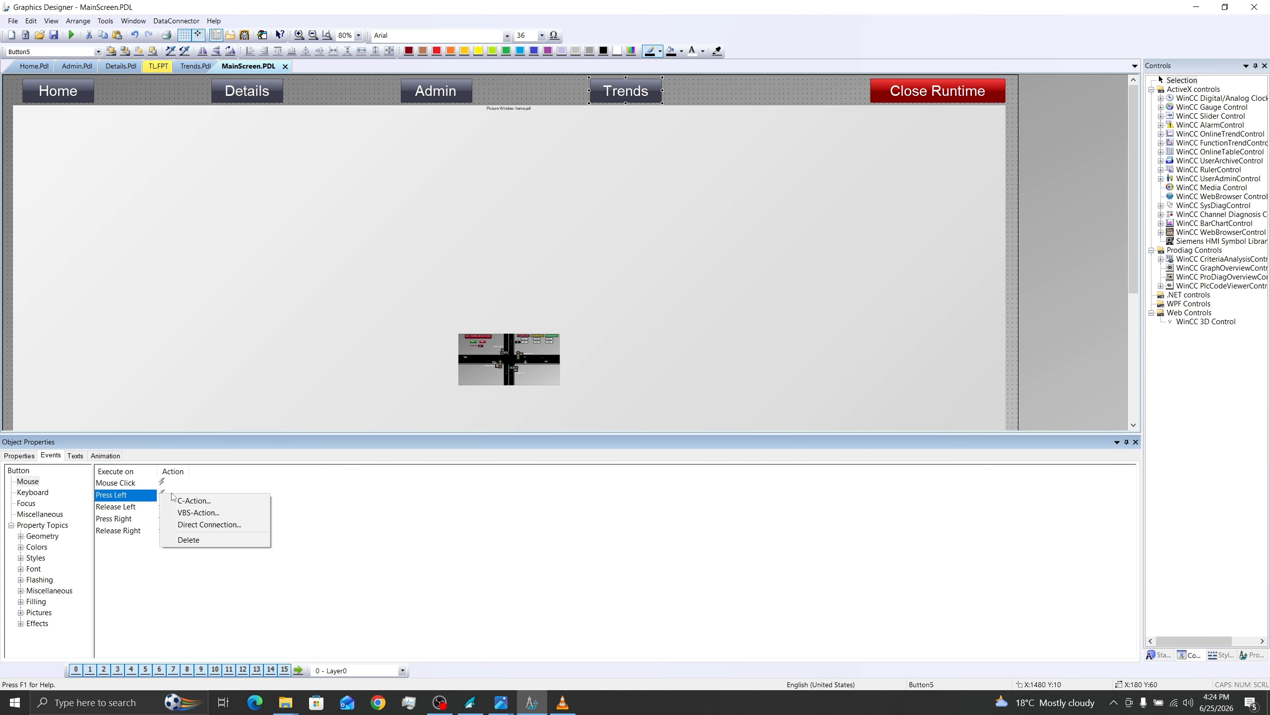
click(196, 527)
click(672, 373)
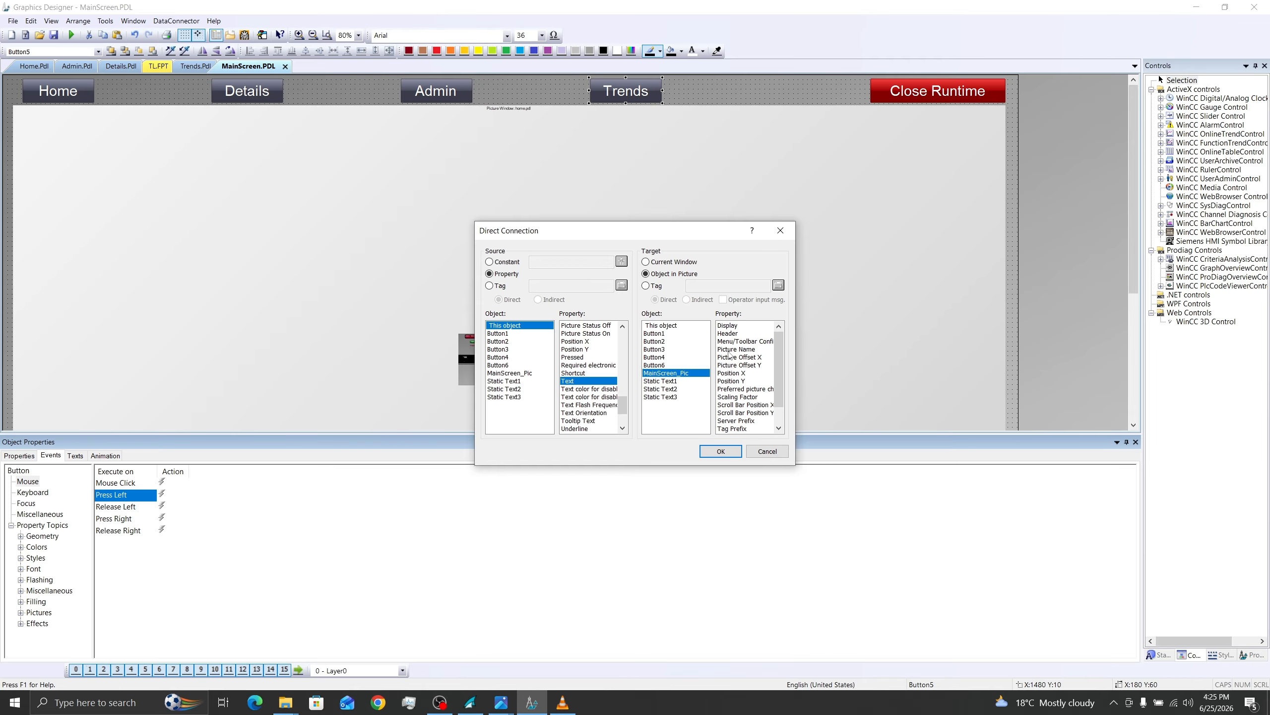
click(730, 350)
click(721, 451)
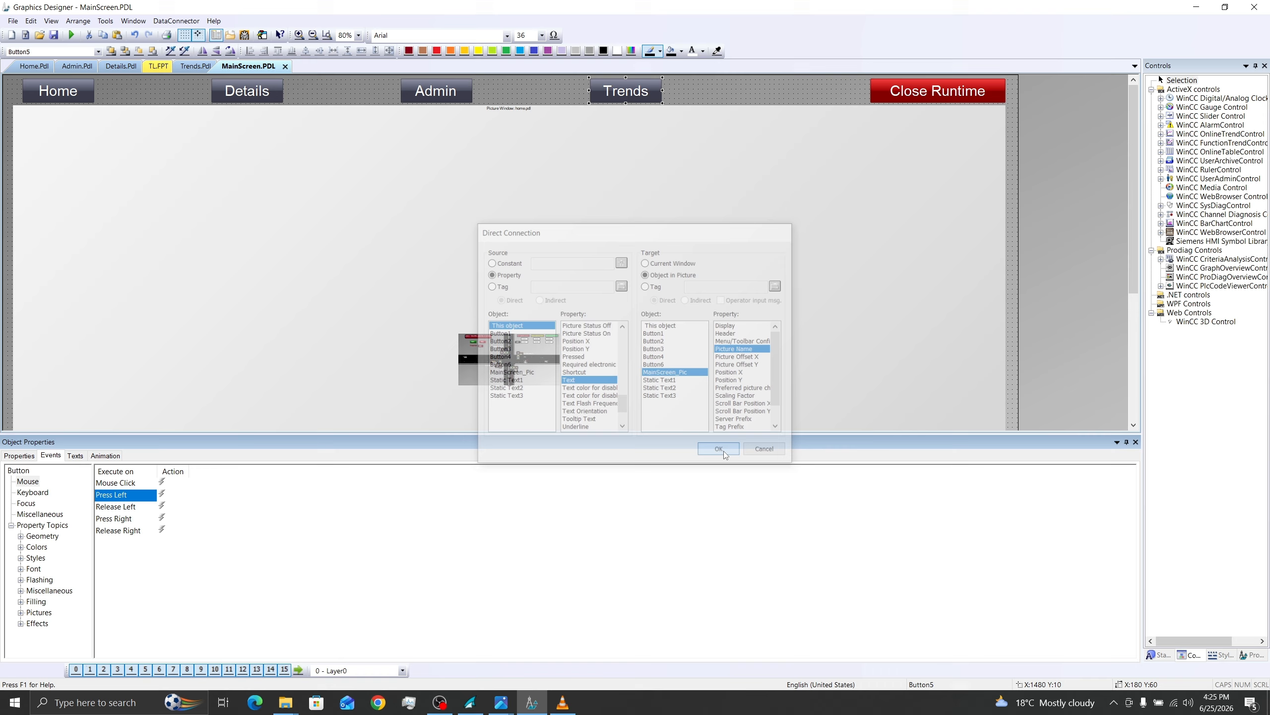
click(54, 35)
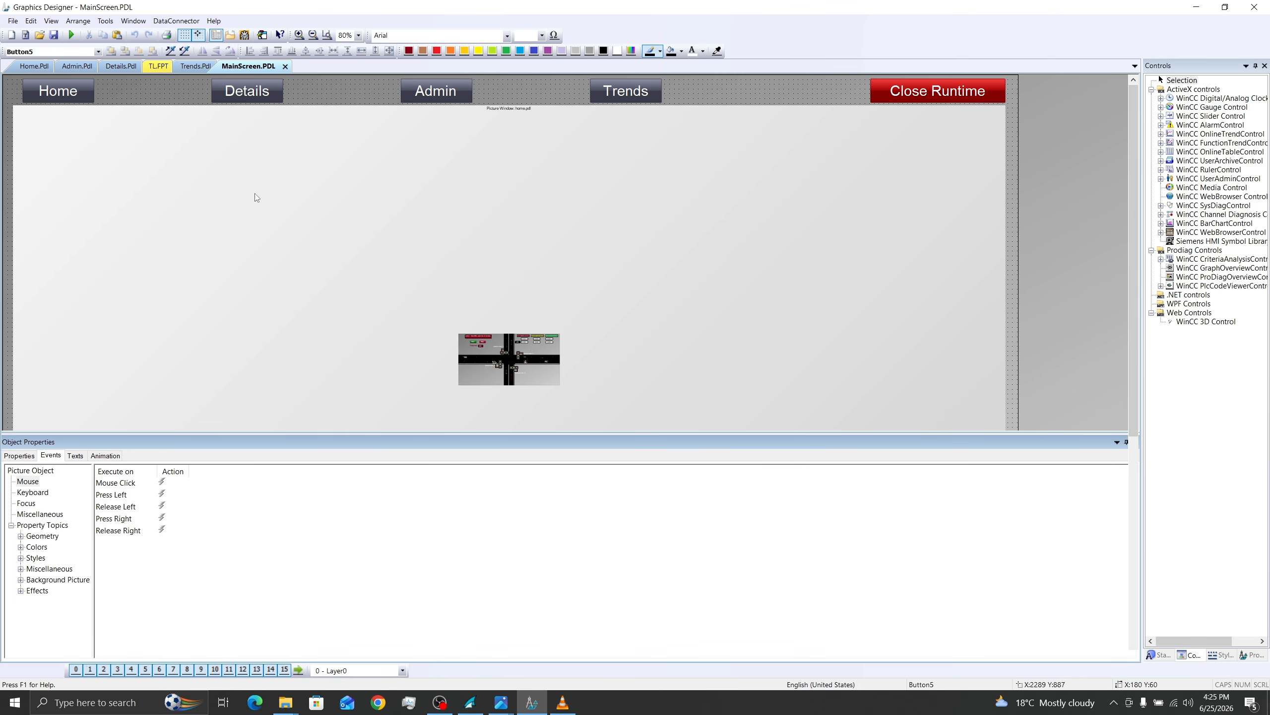
click(216, 35)
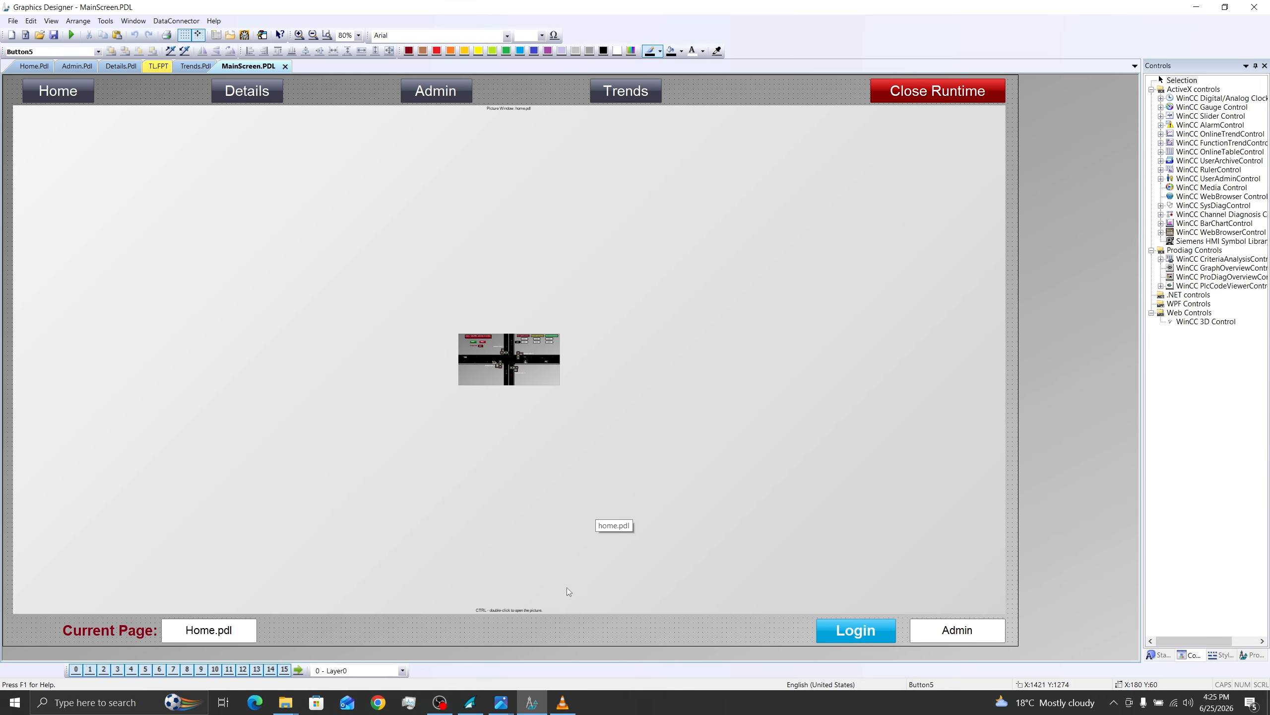
Step: Switch to WinCC Explorer and define MainScreen.PDL as the project's start picture
click(472, 703)
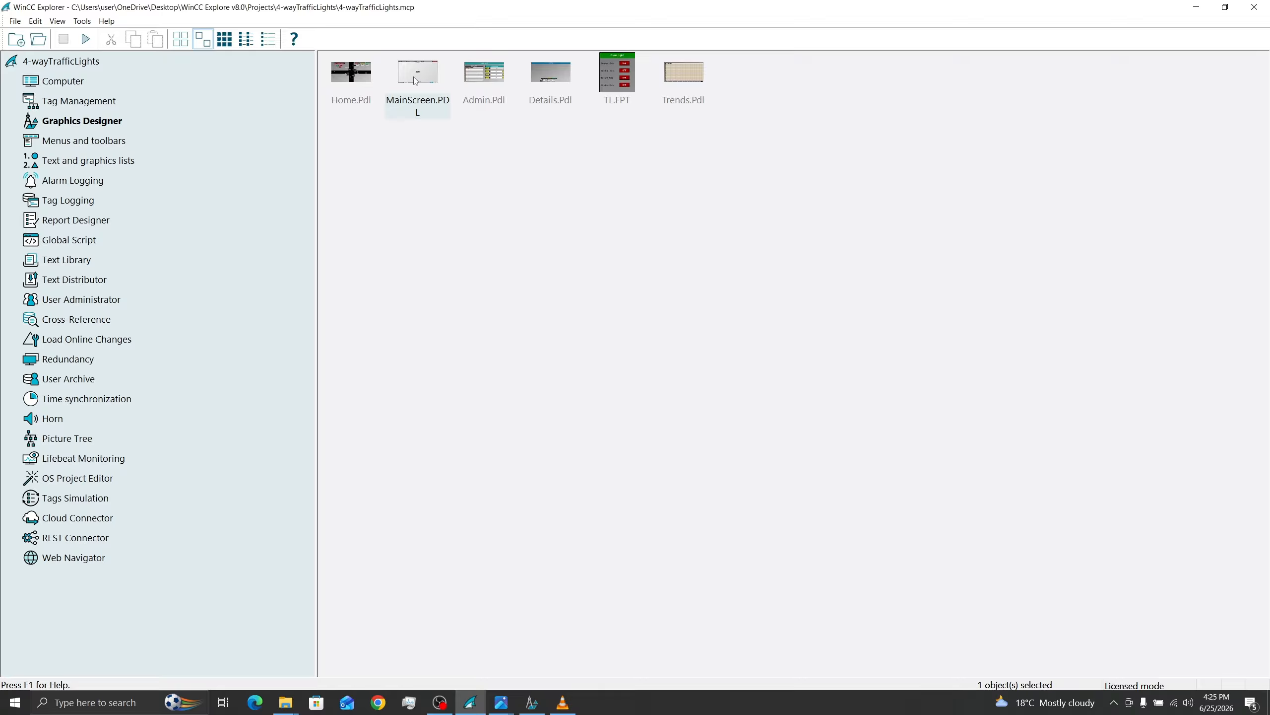
right_click(415, 80)
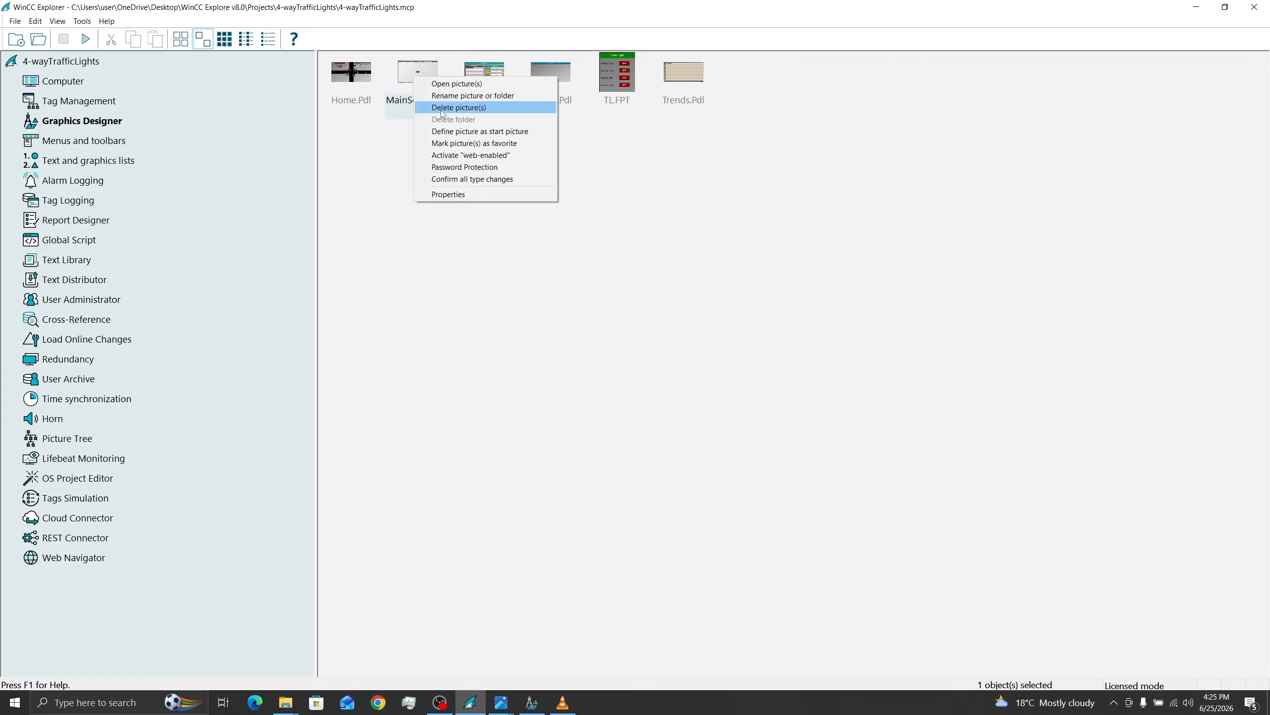
click(462, 132)
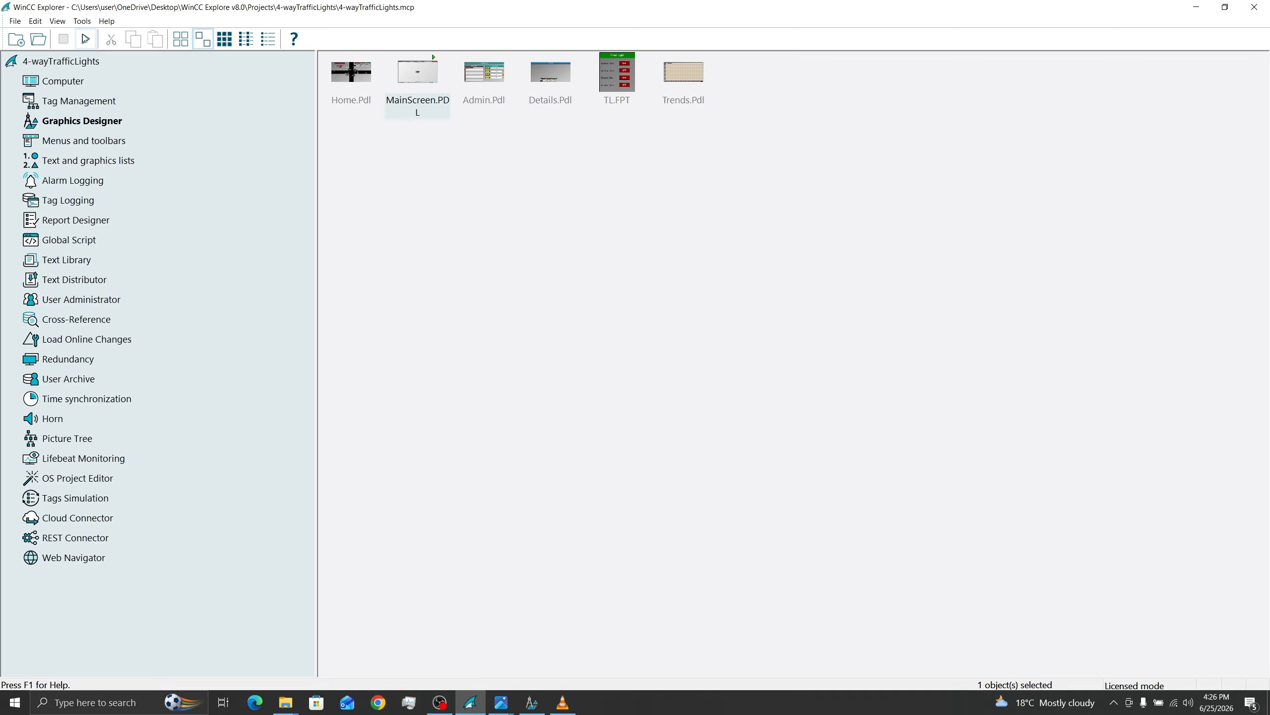
Step: Enable the Title, Maximize, Minimize and Adapt Picture window attributes in the computer's Graphics Runtime properties
click(69, 84)
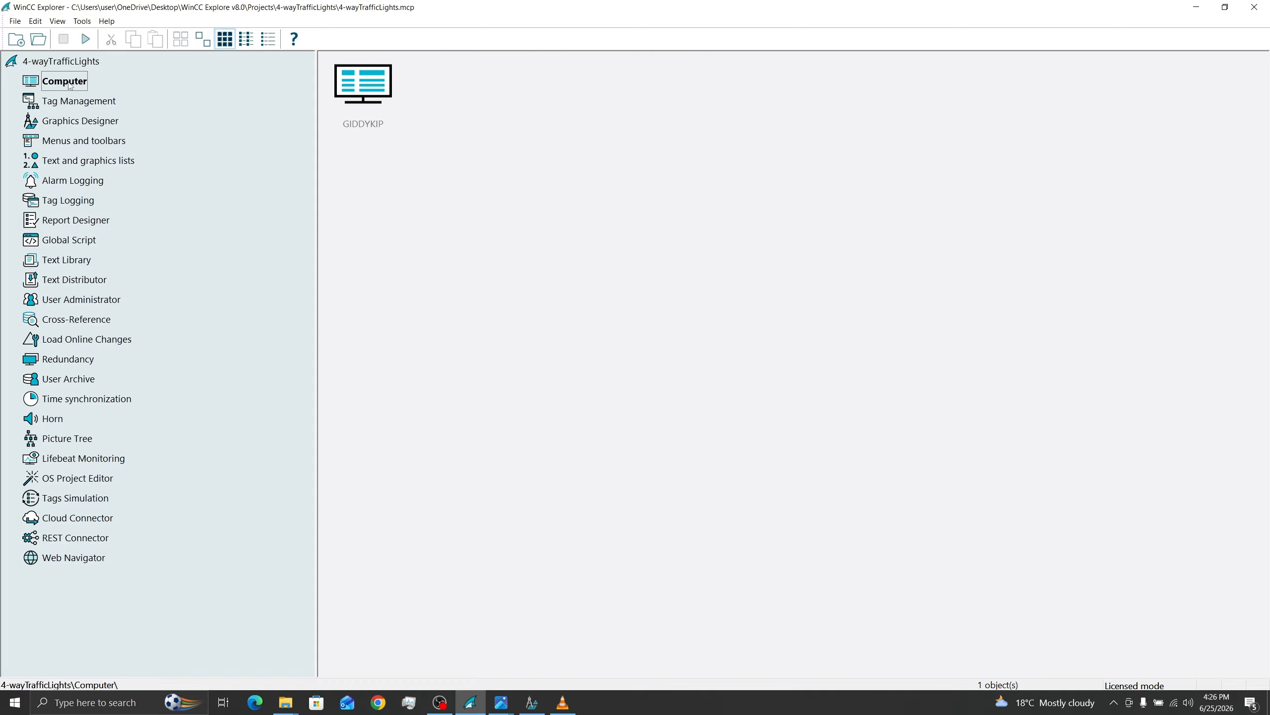
right_click(363, 131)
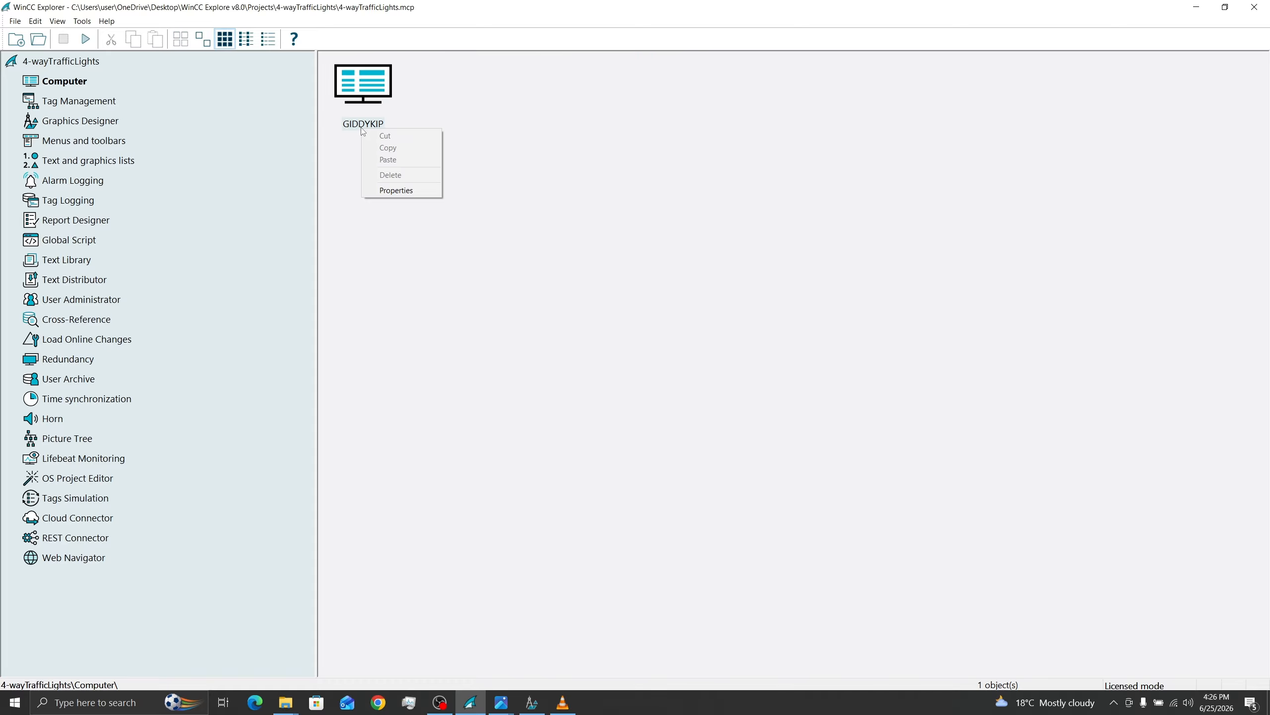
click(401, 193)
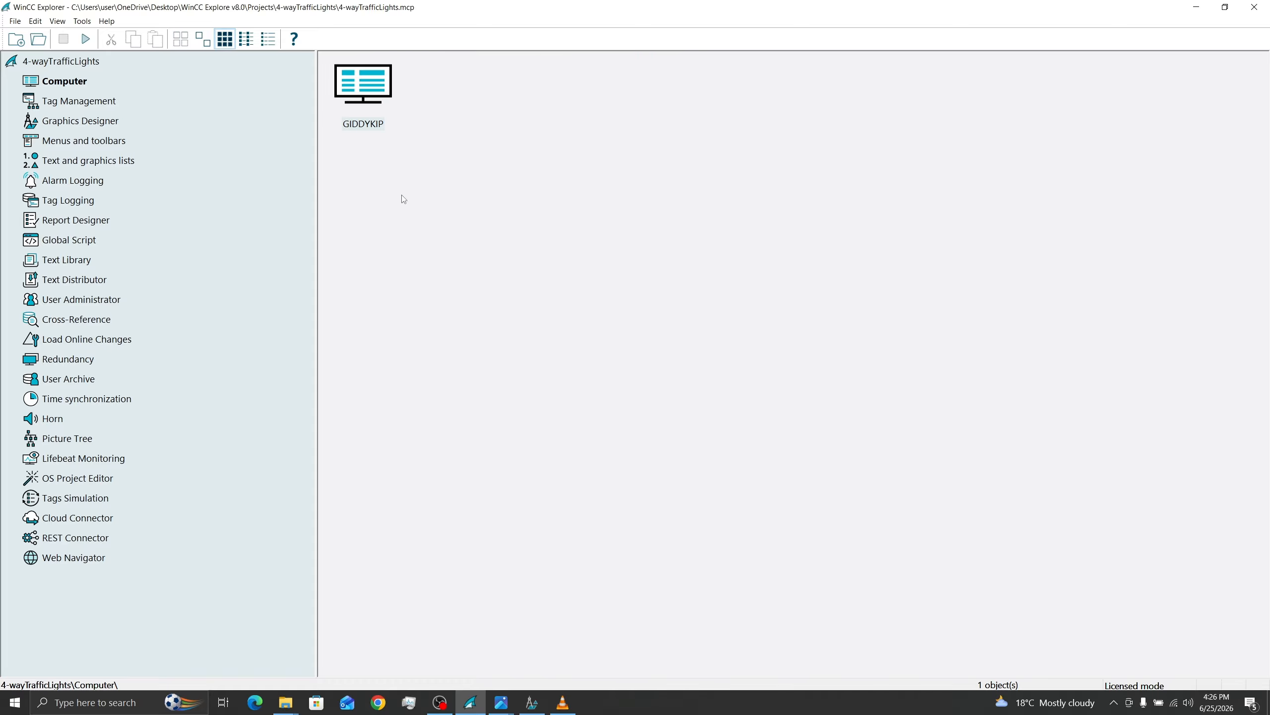
click(593, 175)
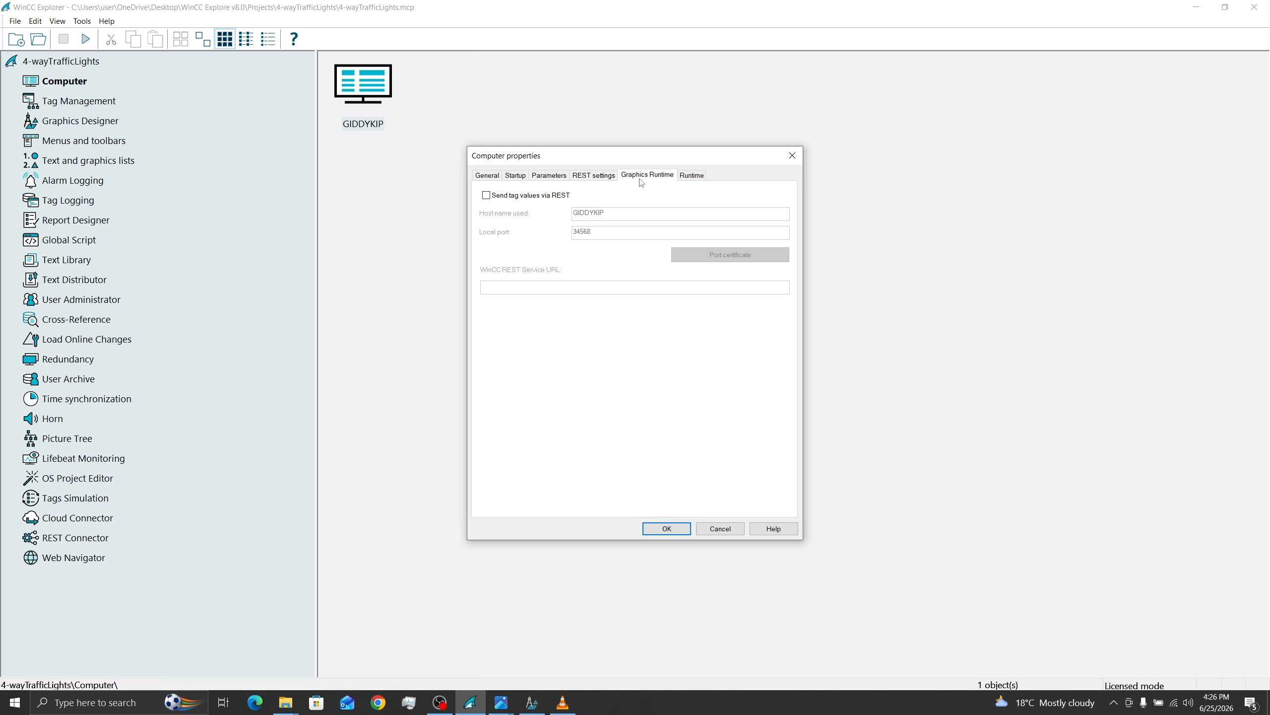
click(641, 180)
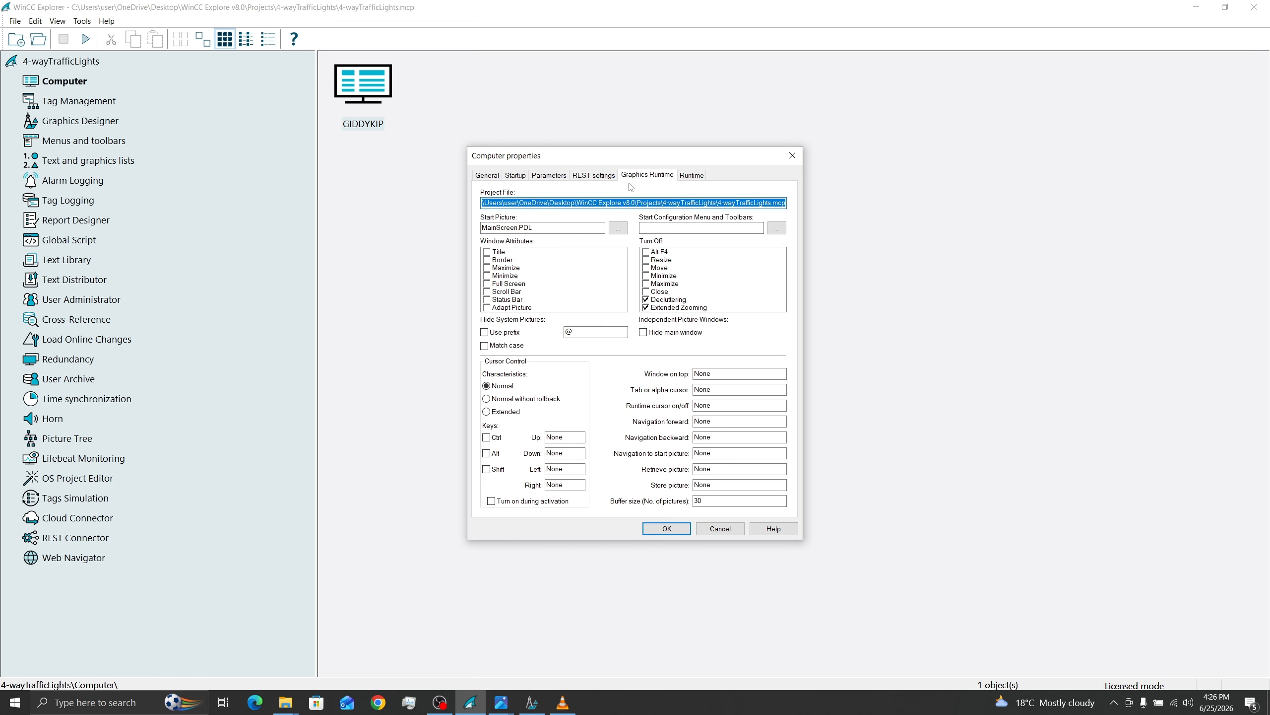
click(488, 310)
click(487, 252)
click(487, 267)
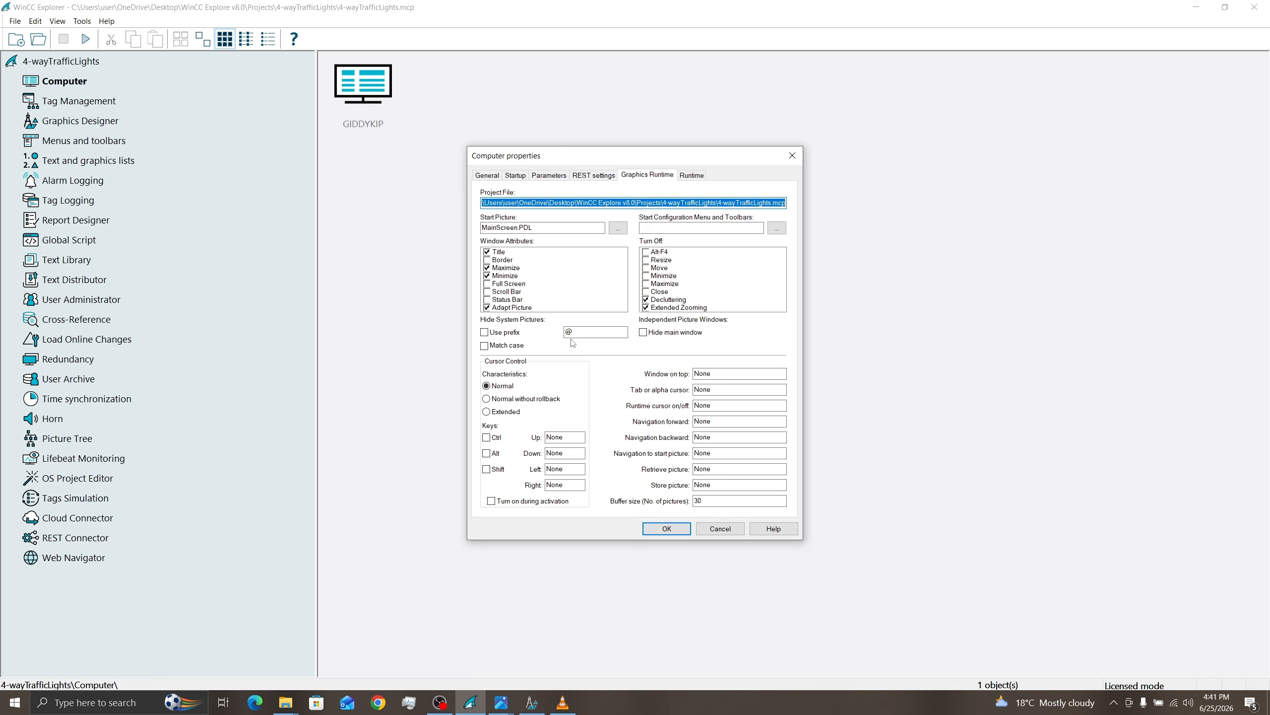
click(666, 529)
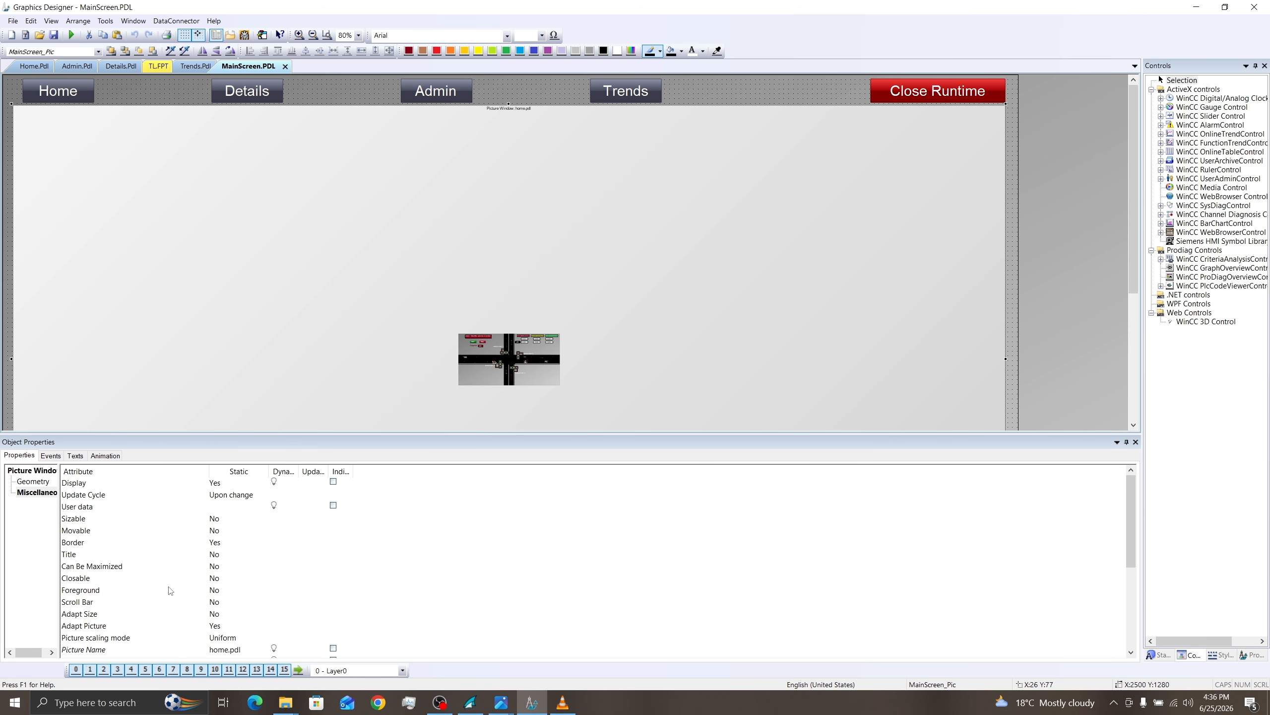
click(73, 543)
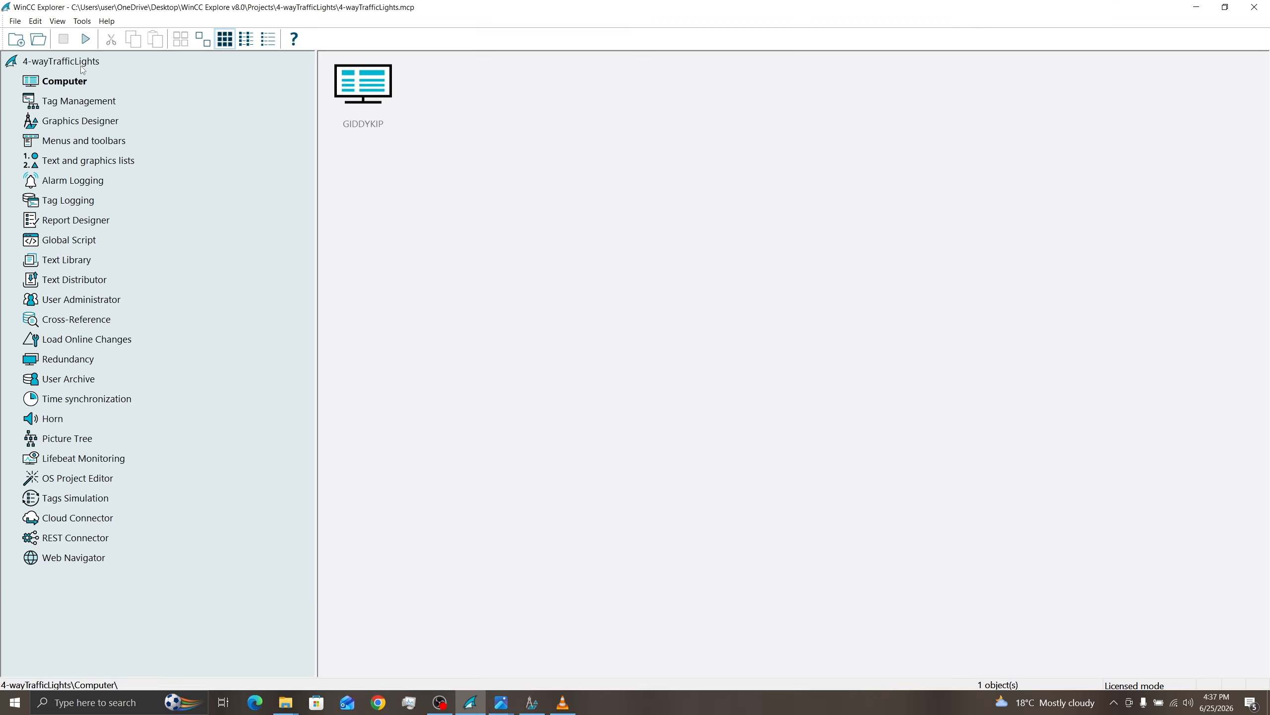
Step: Activate the project, test the Details, Admin, Trends and Home page buttons in runtime, and deactivate the project
click(85, 39)
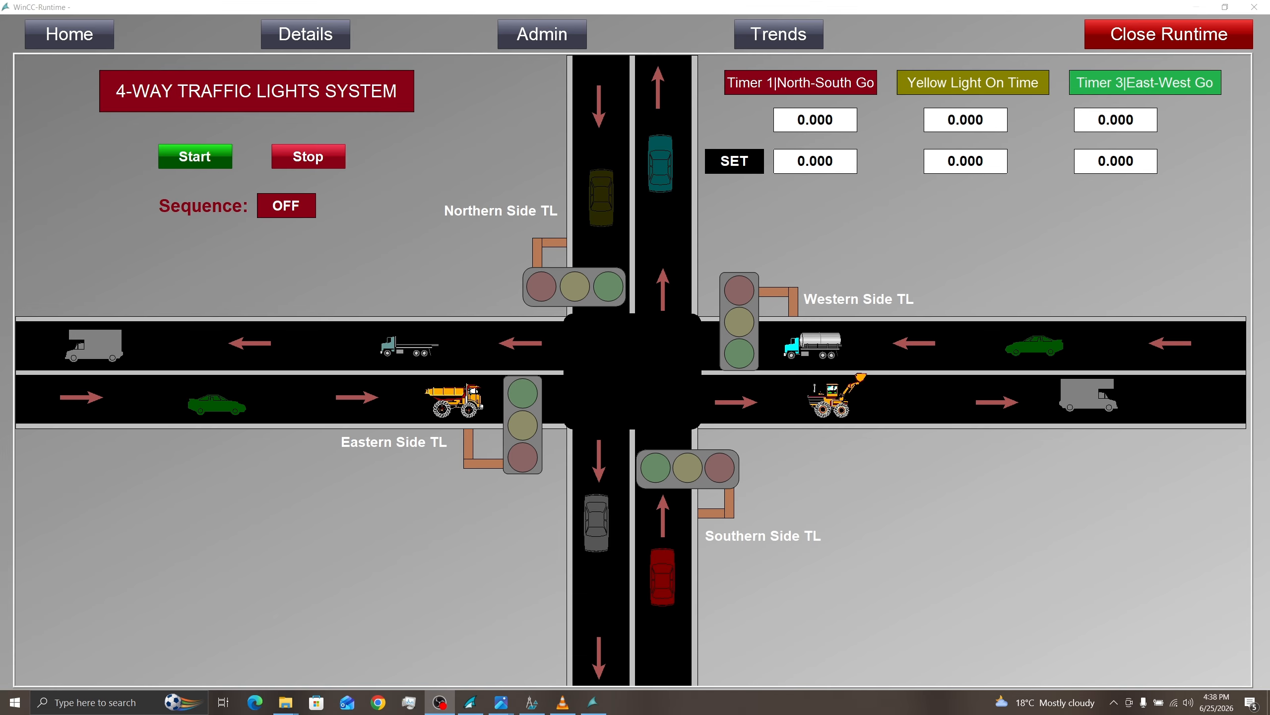
click(313, 30)
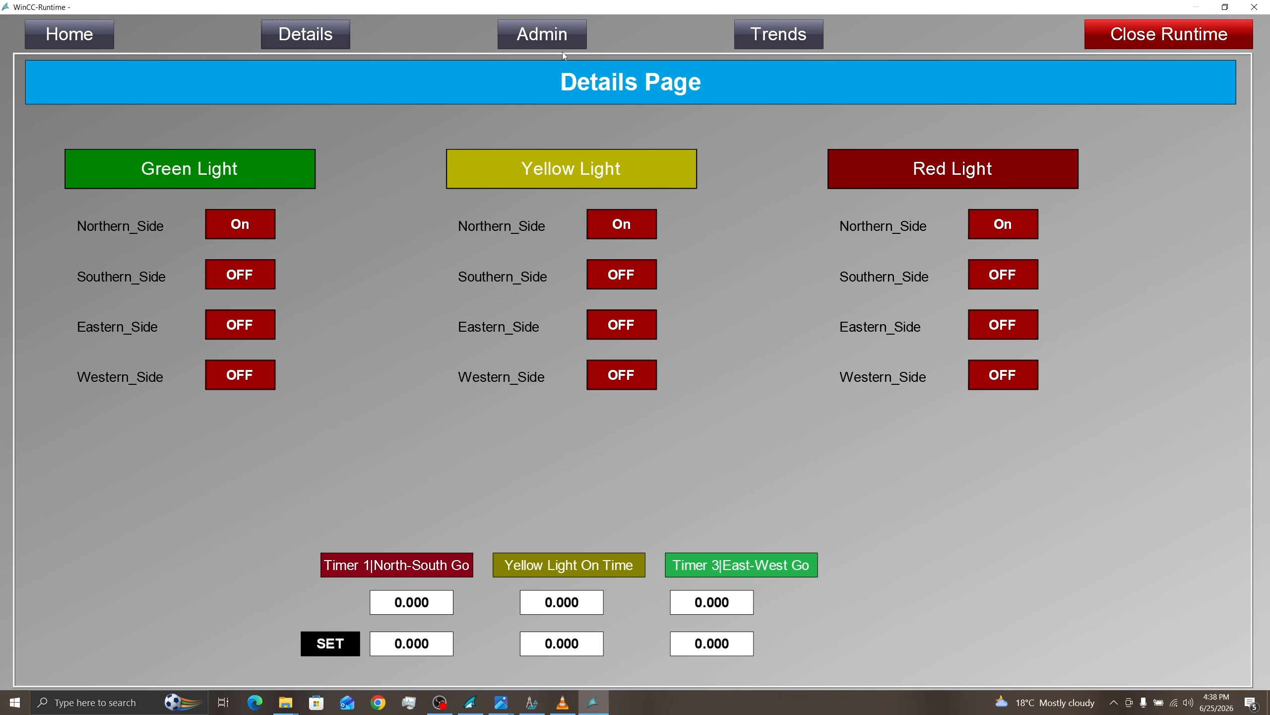
click(569, 37)
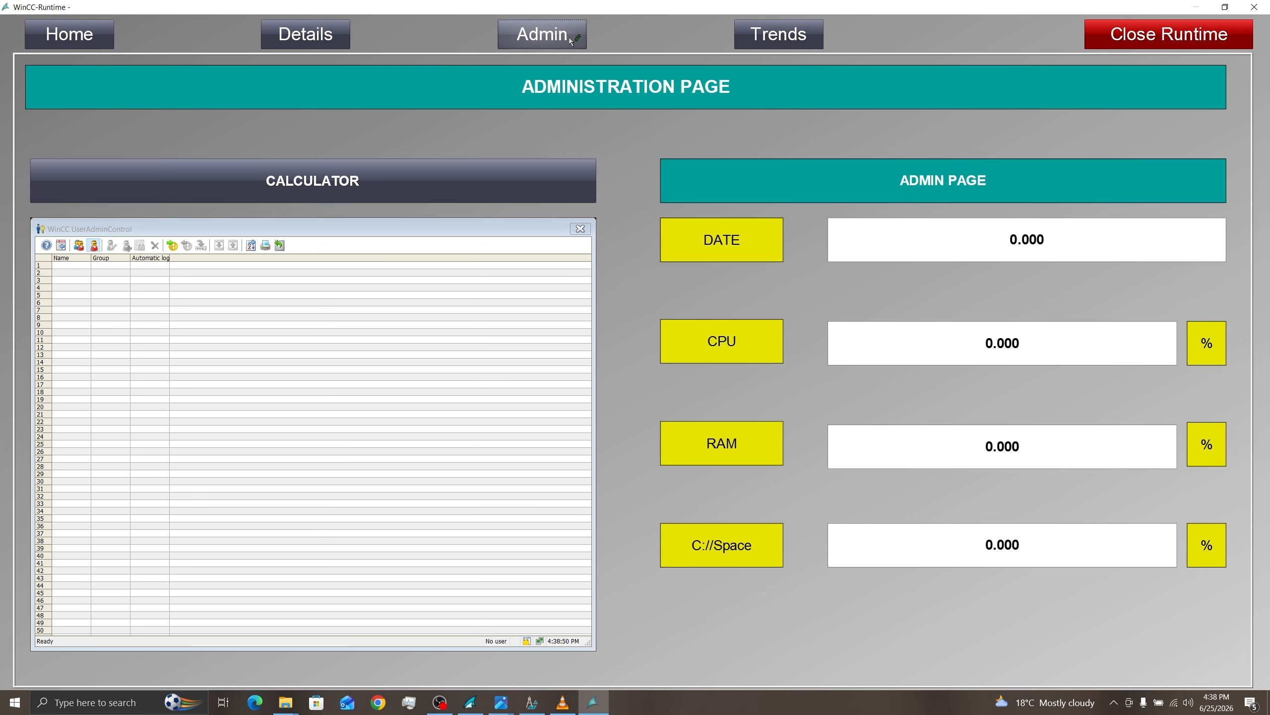
click(795, 43)
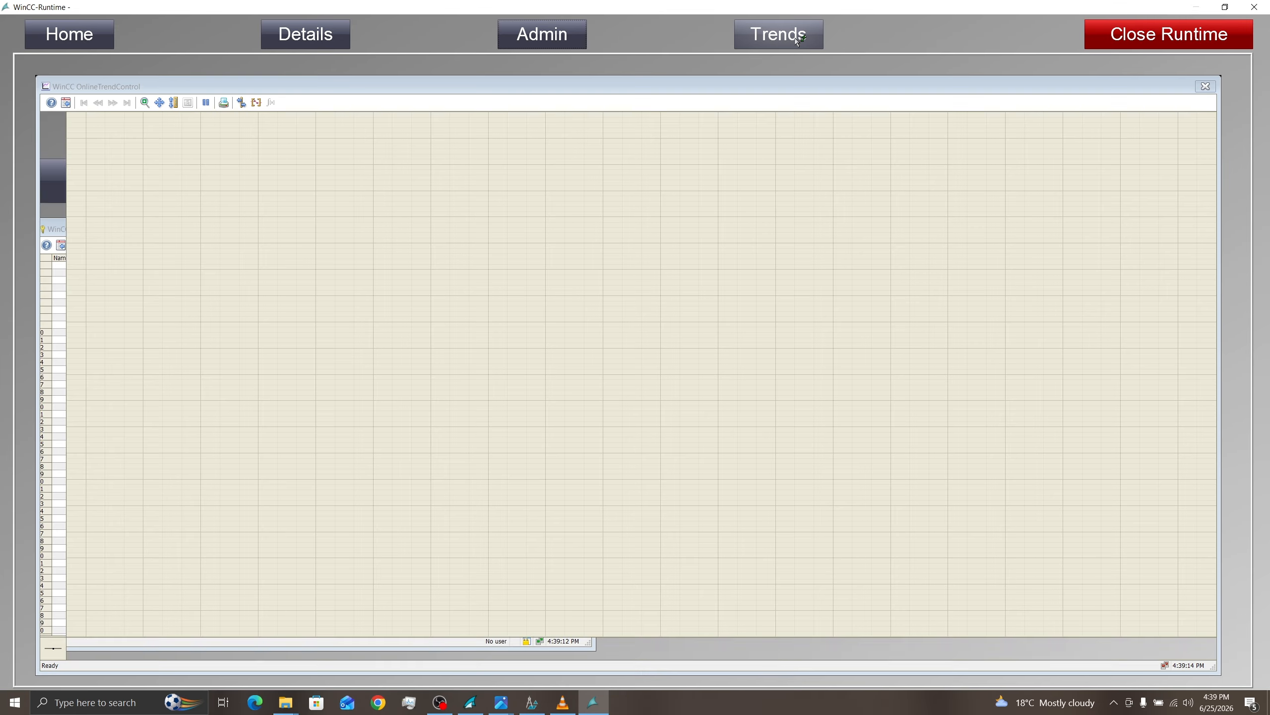
click(88, 42)
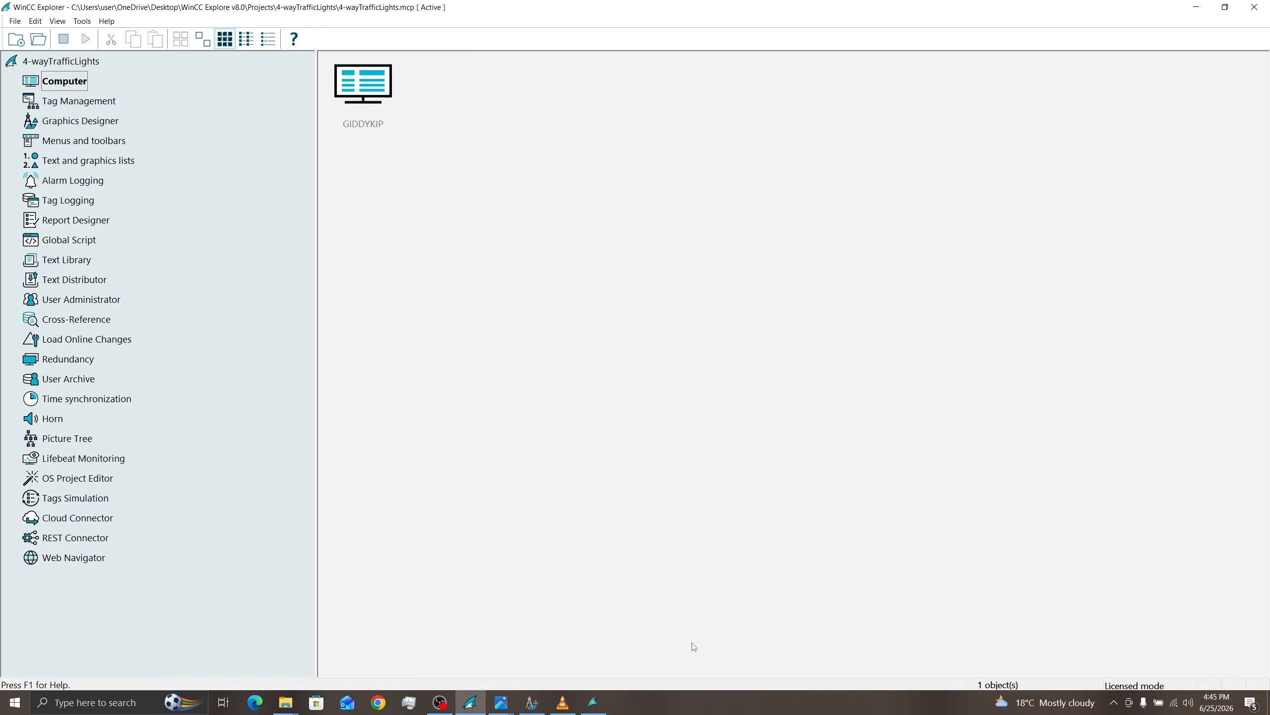
click(64, 40)
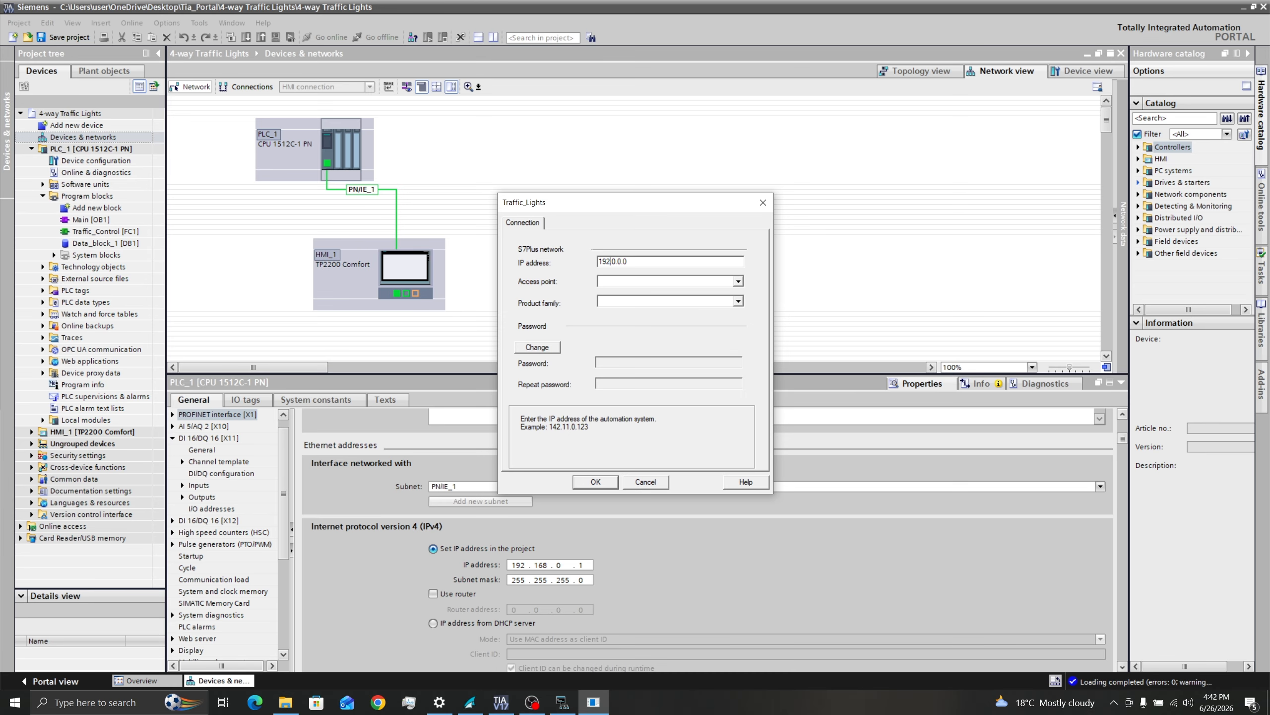
Step: Set the Traffic_Lights connection's IP address to 192.168.0.1 and access point to S7ONLINE, and choose its product family
text(.168)
click(671, 281)
click(663, 316)
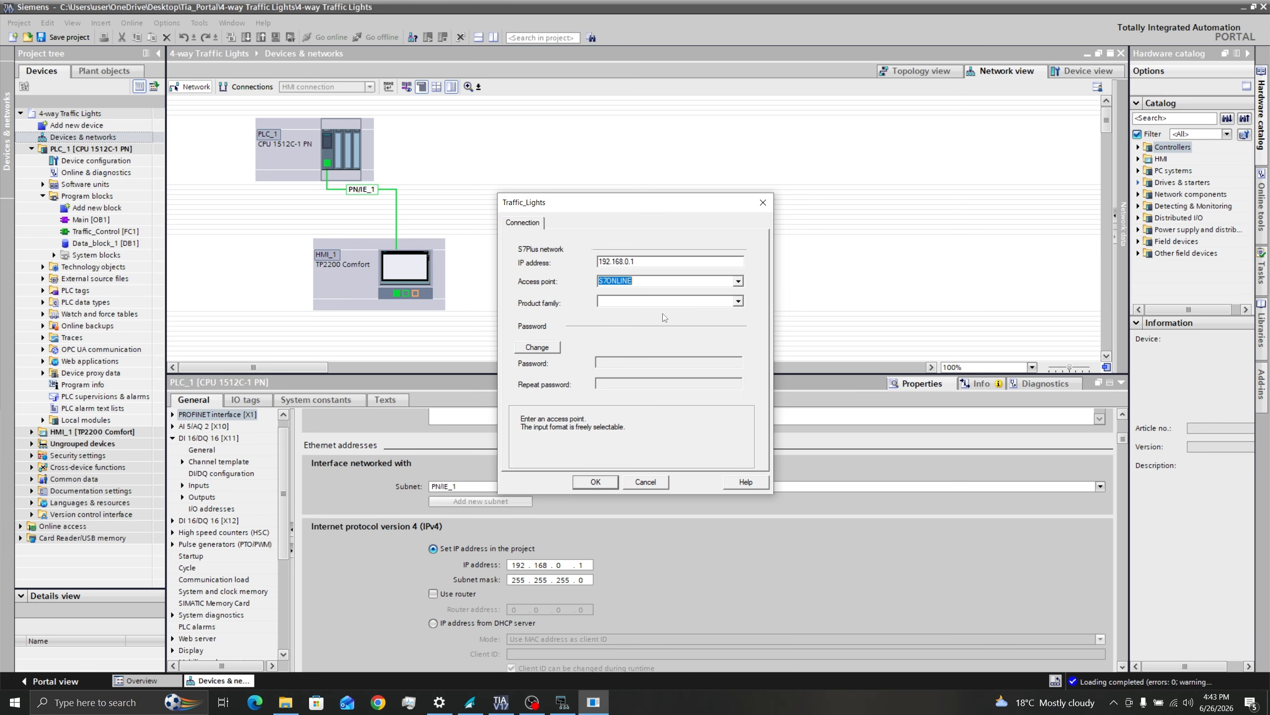
click(650, 302)
click(625, 318)
click(596, 485)
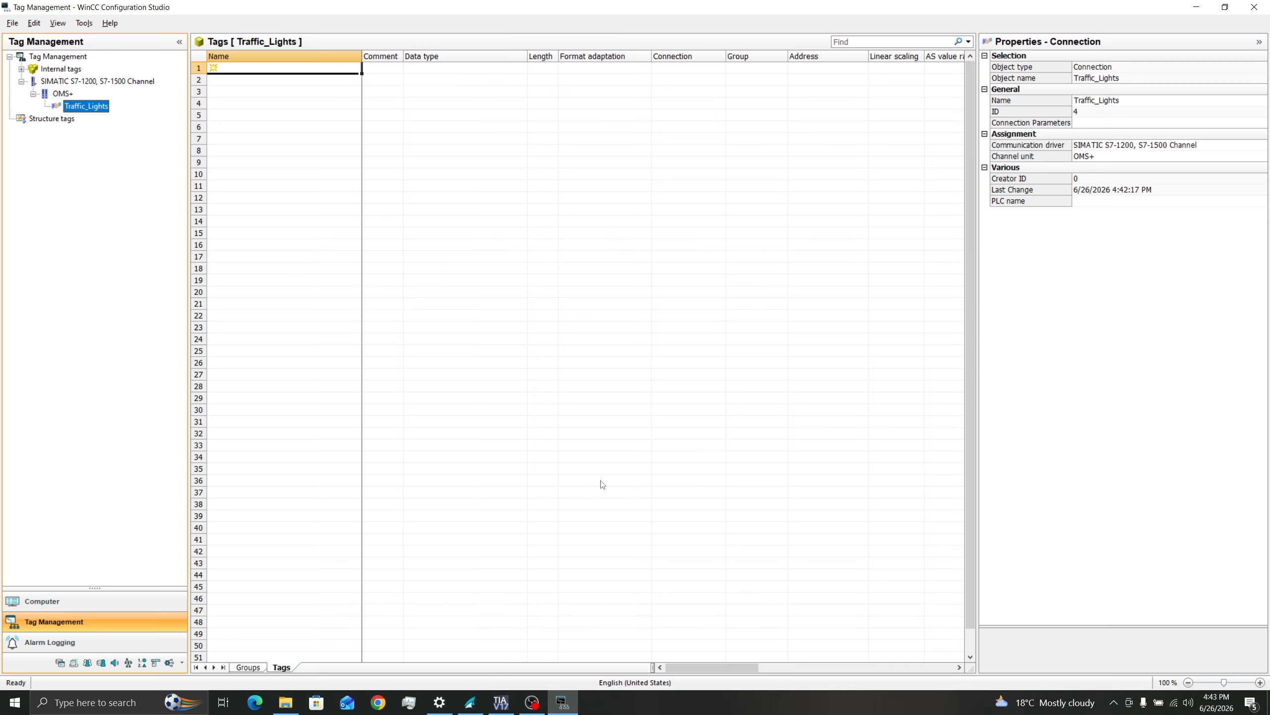
Step: Display the tags of the Traffic_Lights connection in Tag Management
click(86, 106)
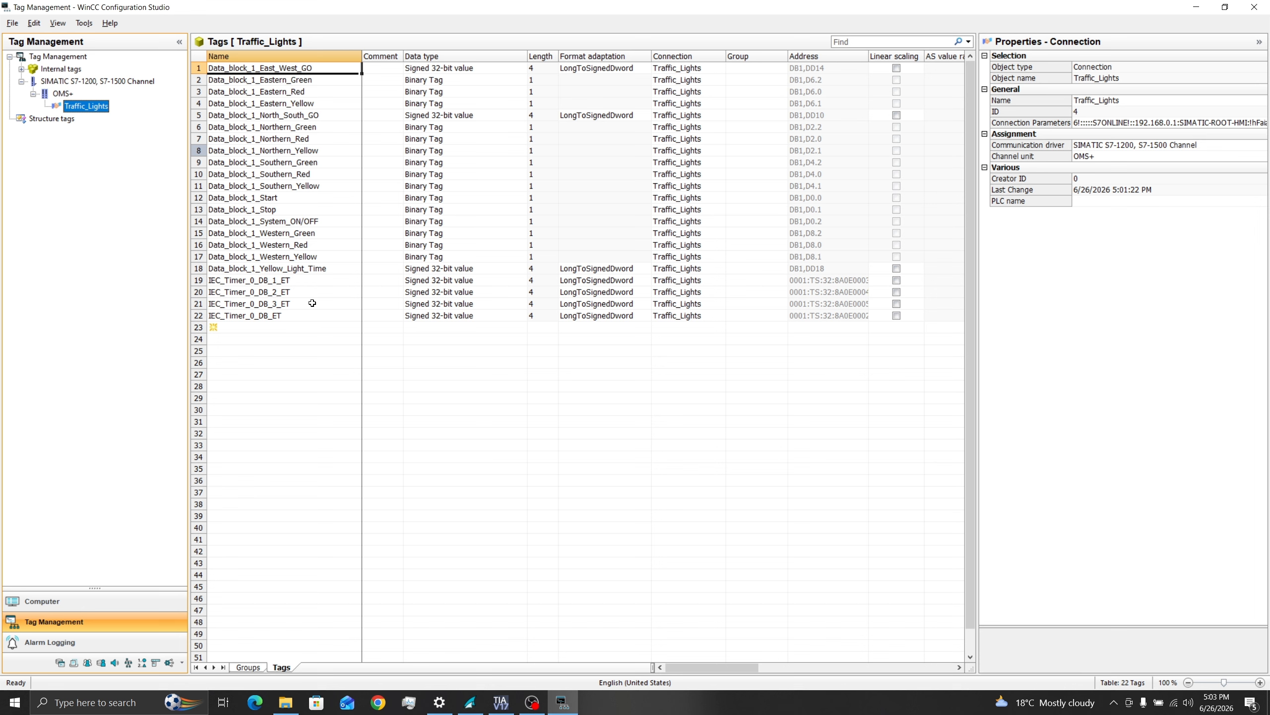